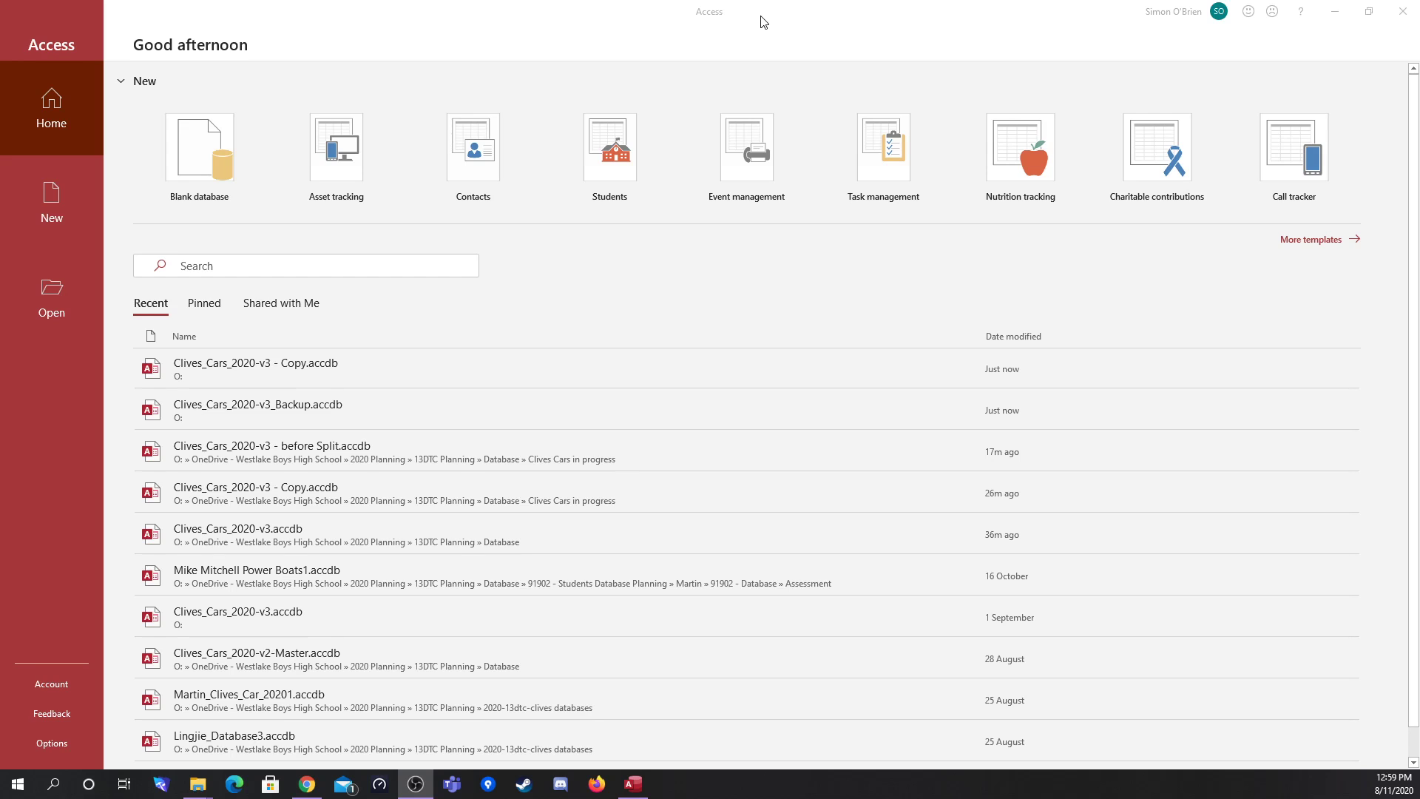
- Drag the Access window up to the top of the screen on the start screen
mouse_move(764, 24)
mouse_down()
mouse_move(765, 63)
mouse_move(748, 1)
mouse_up()
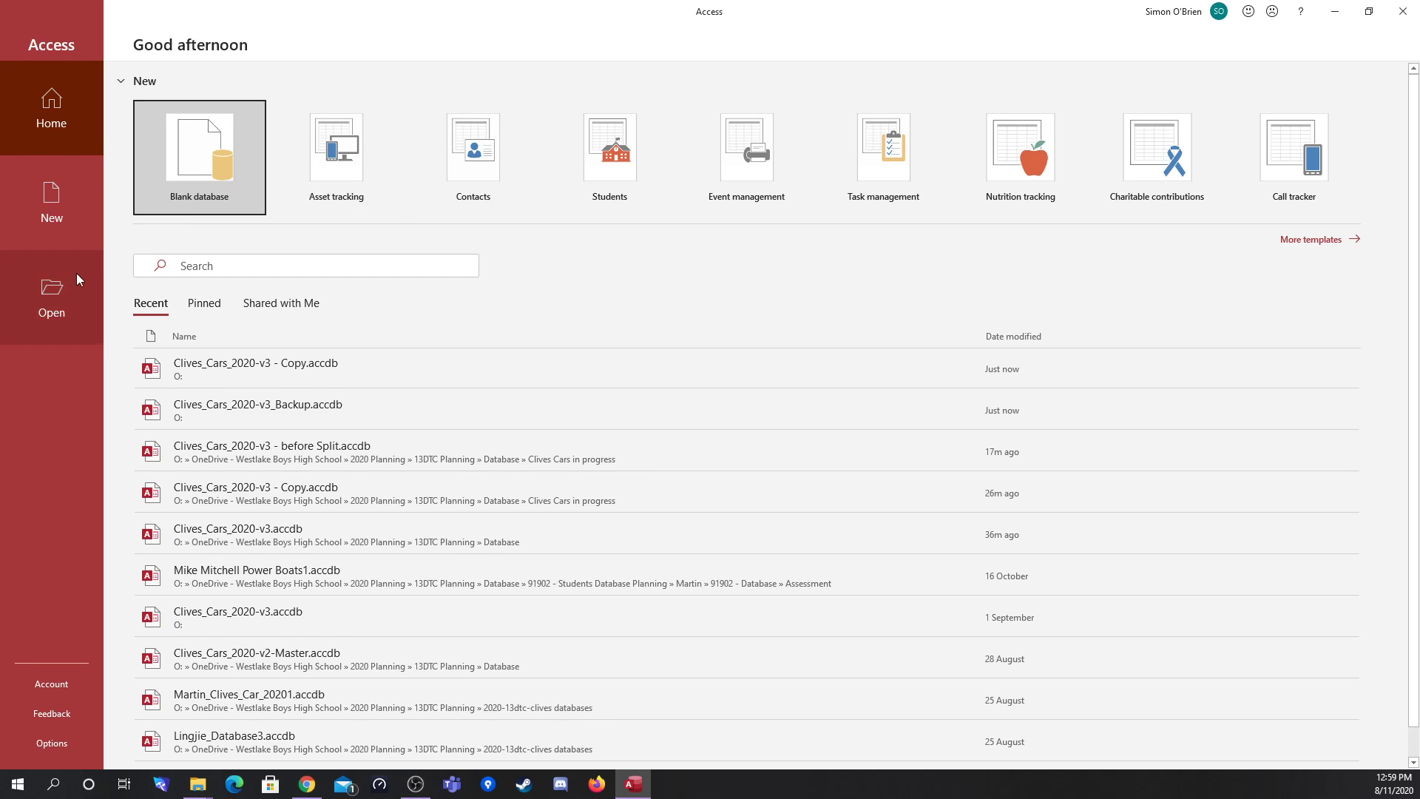
- Go to the Open page and browse the computer for a database file
click(56, 291)
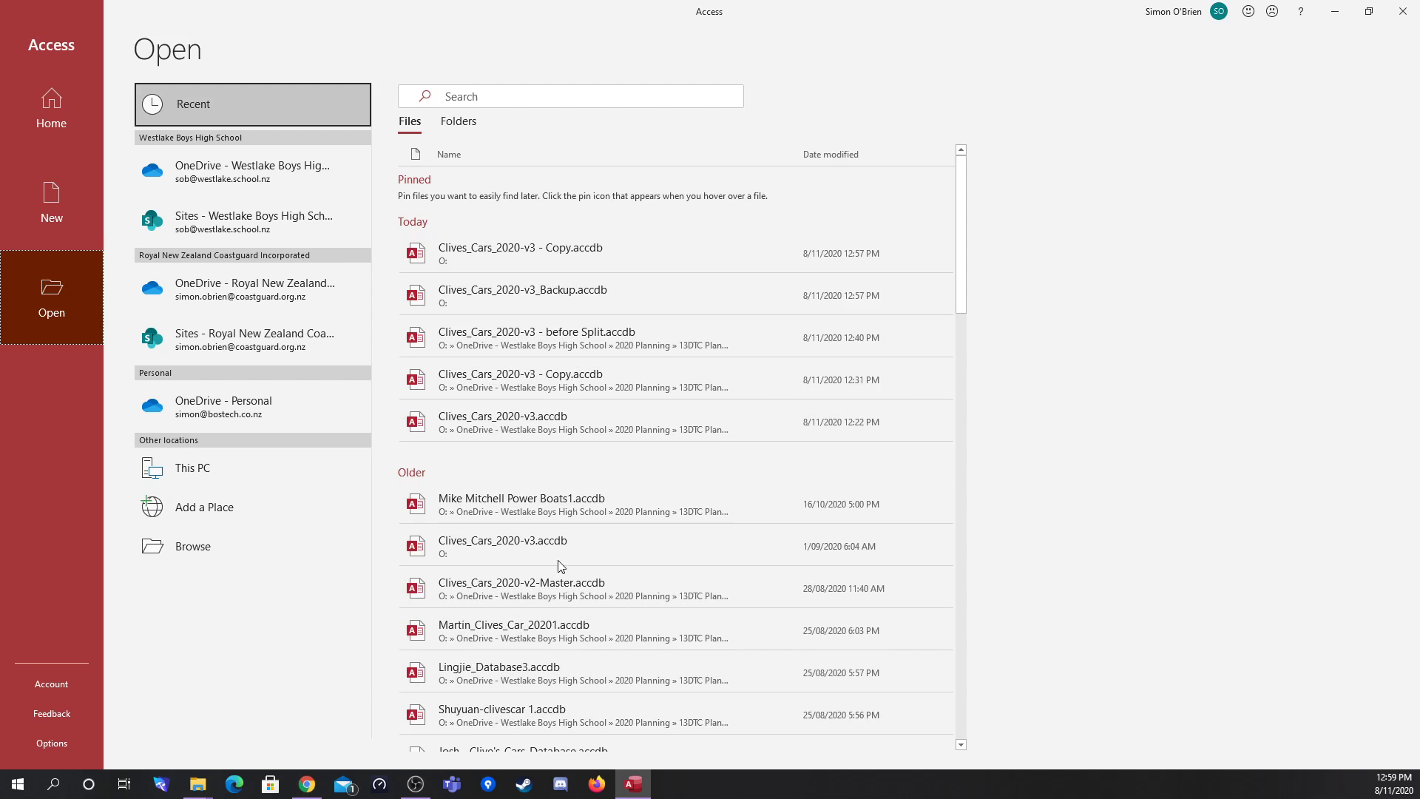
click(219, 546)
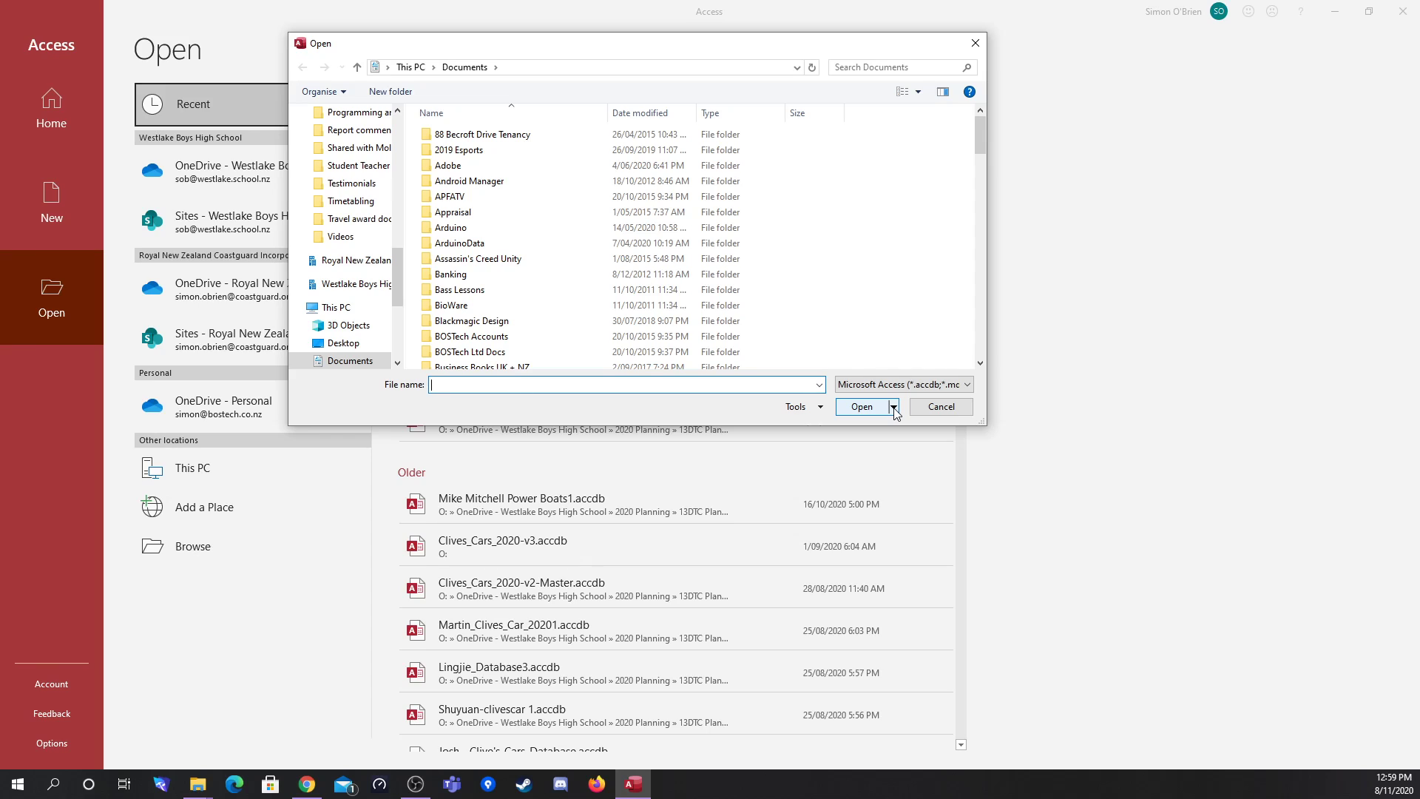
- Open Clives_Cars_2020-v3 - before Split.accdb from O:\Clives Cars For Access 2016 using Open Exclusive
click(893, 408)
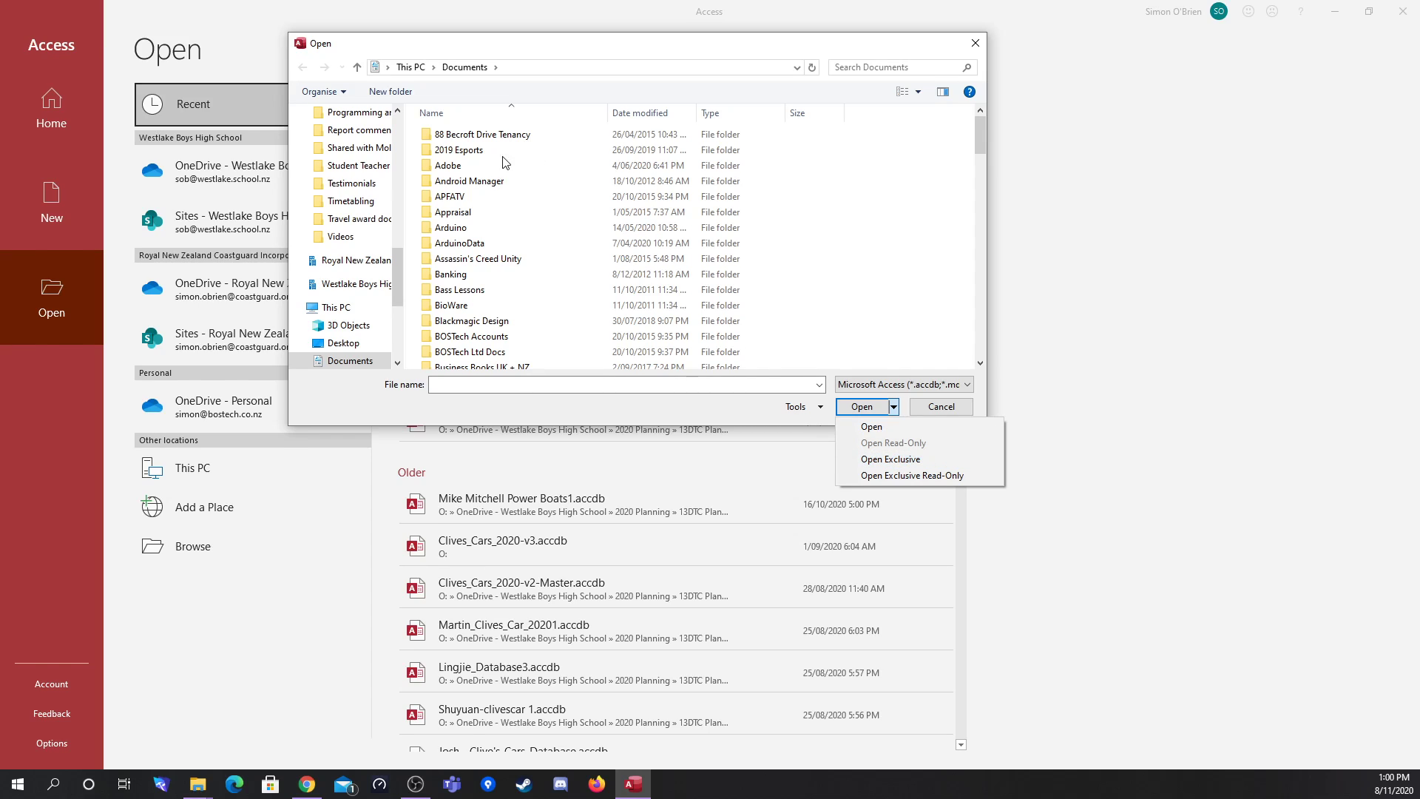
click(400, 279)
scroll(357, 277, down, 4)
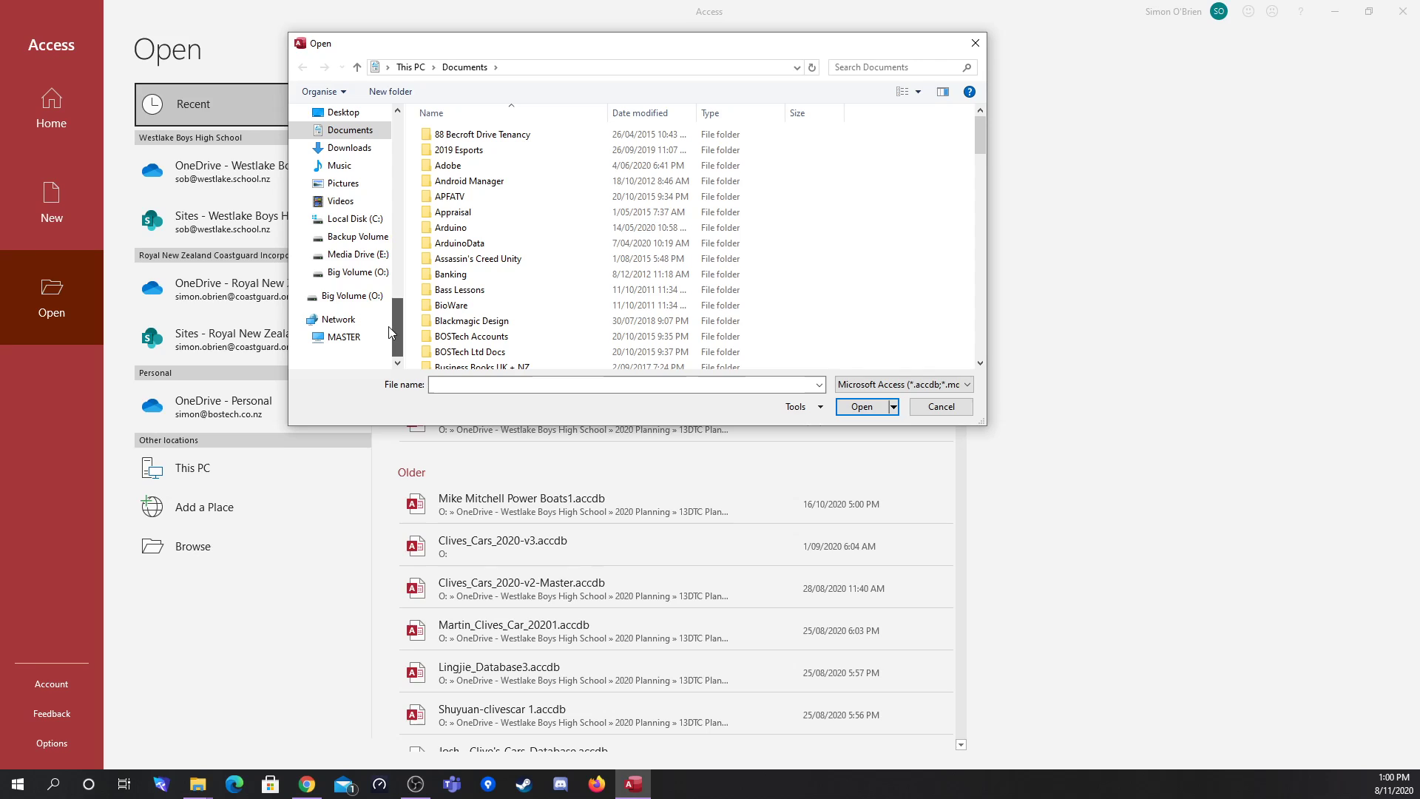
click(356, 273)
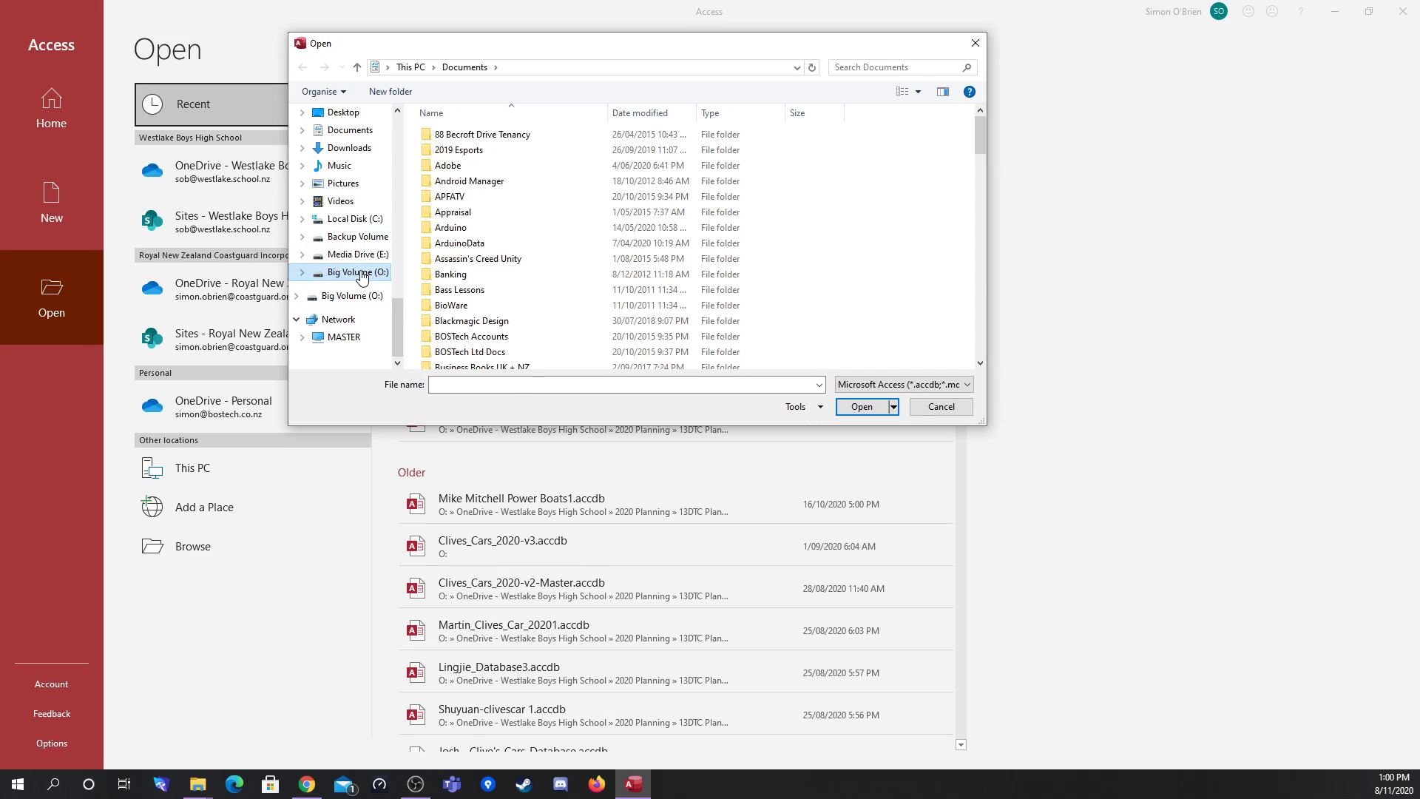
double_click(482, 199)
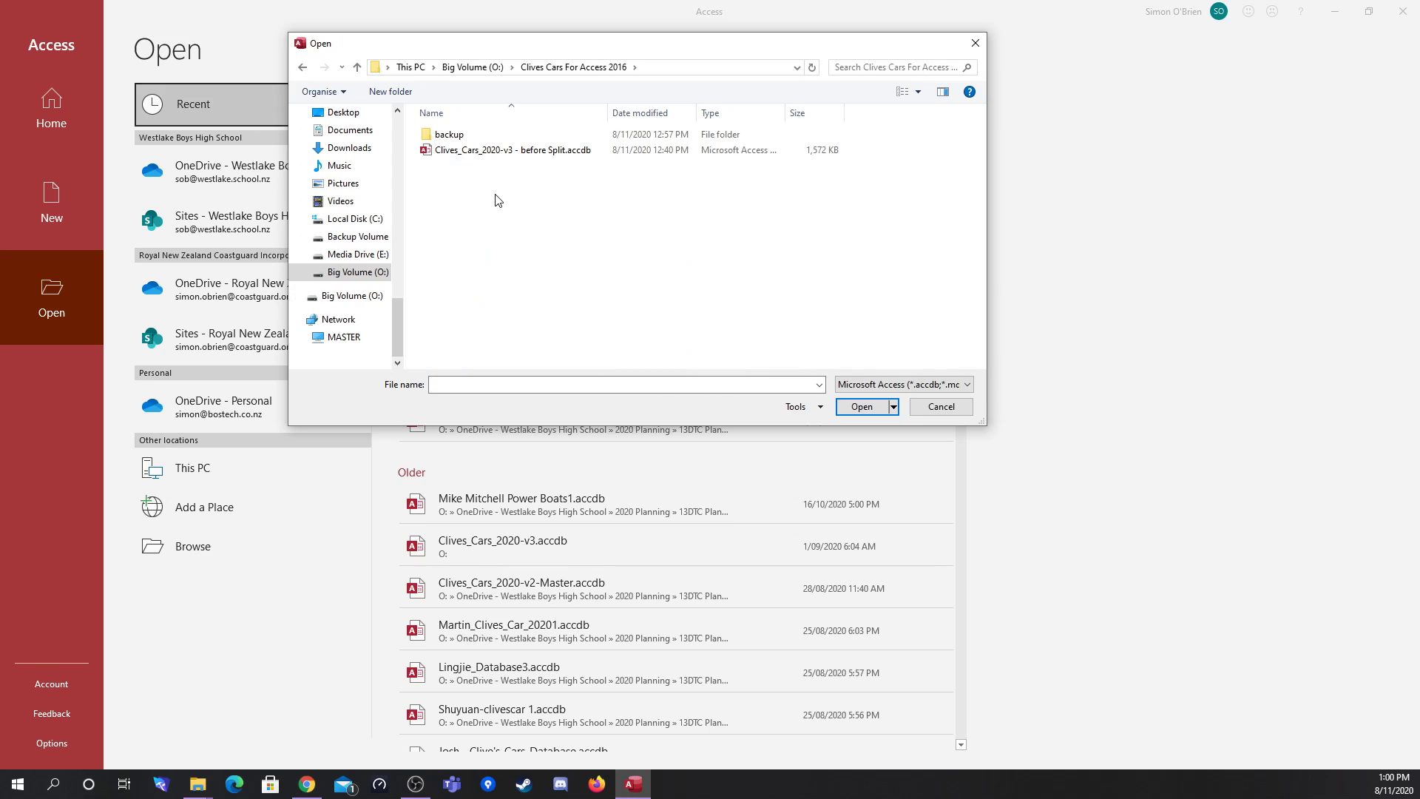
click(480, 154)
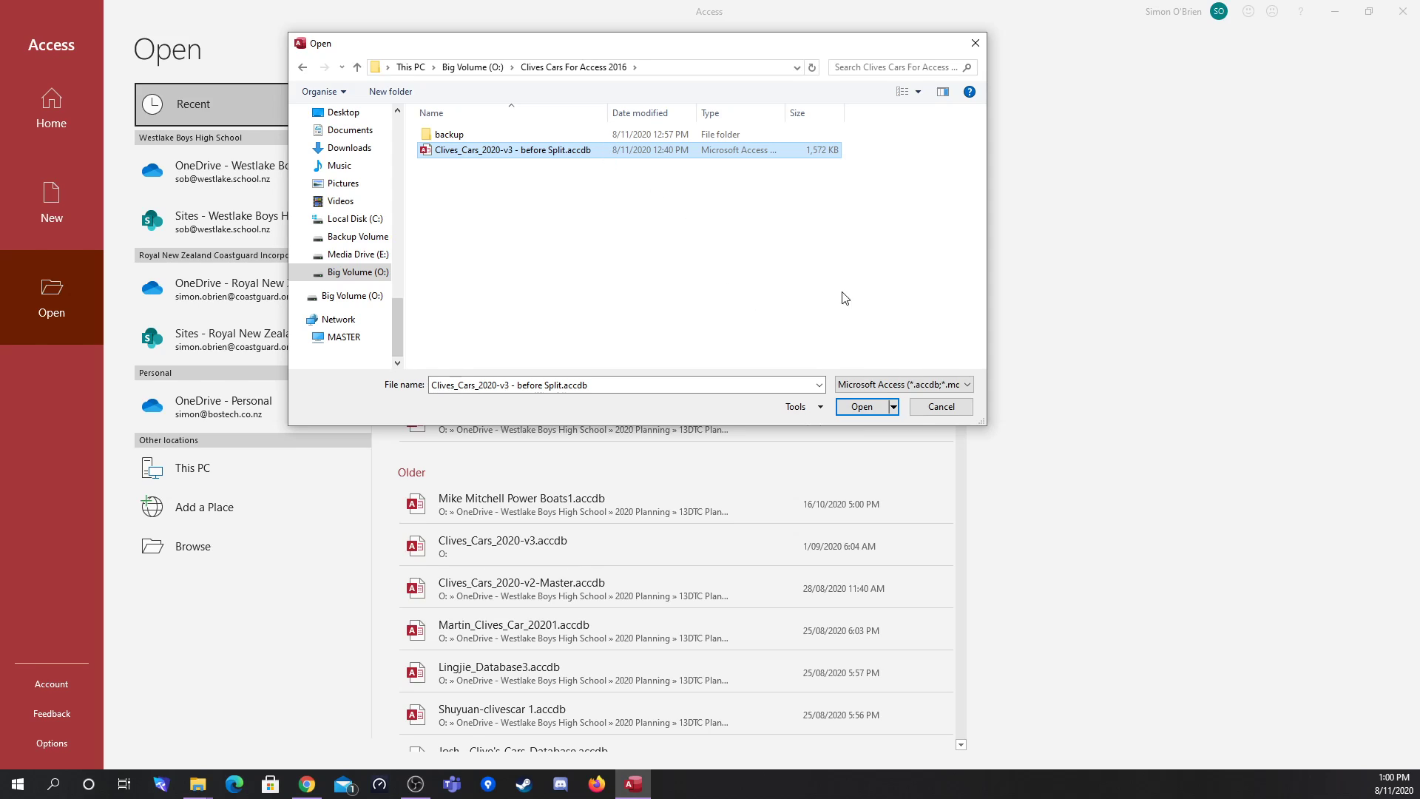
click(893, 408)
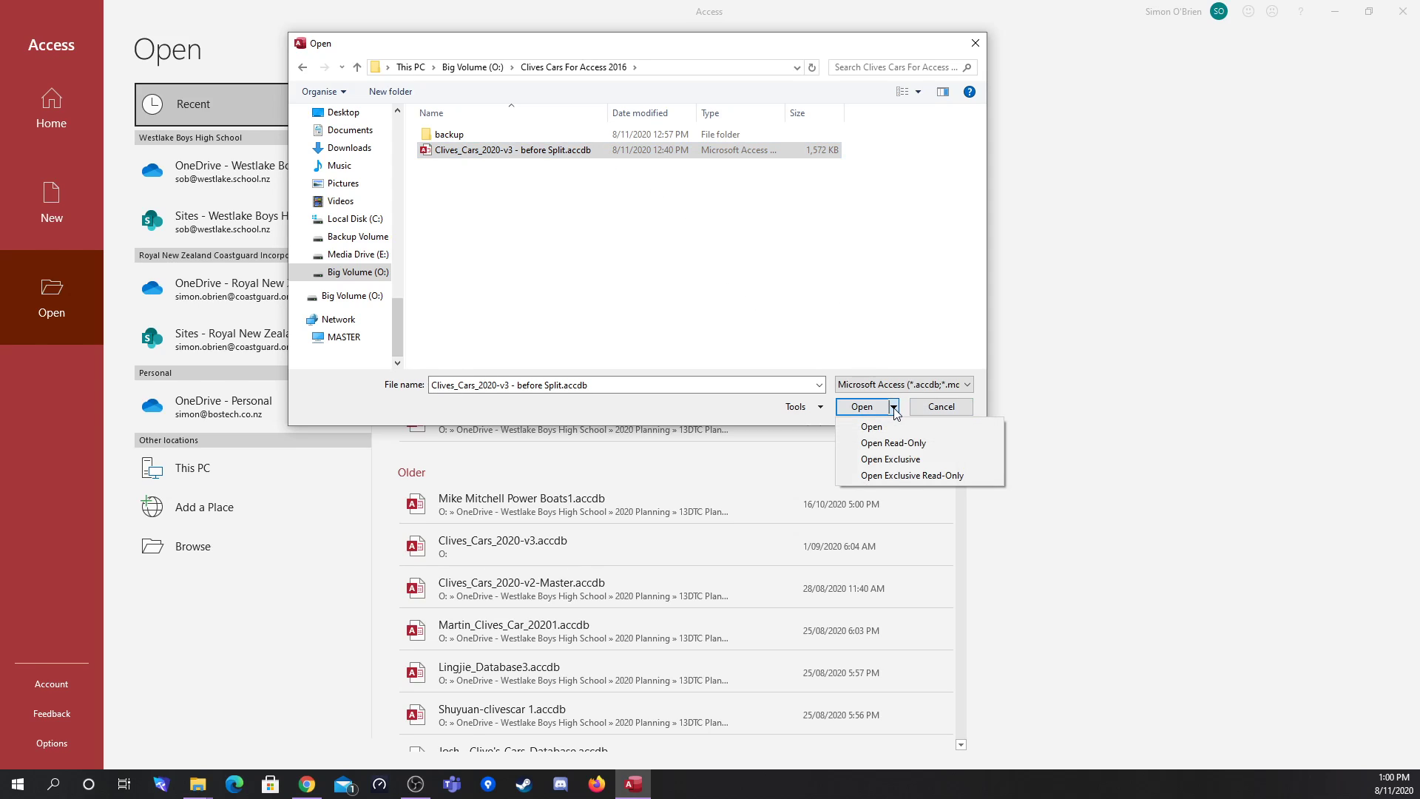
click(904, 460)
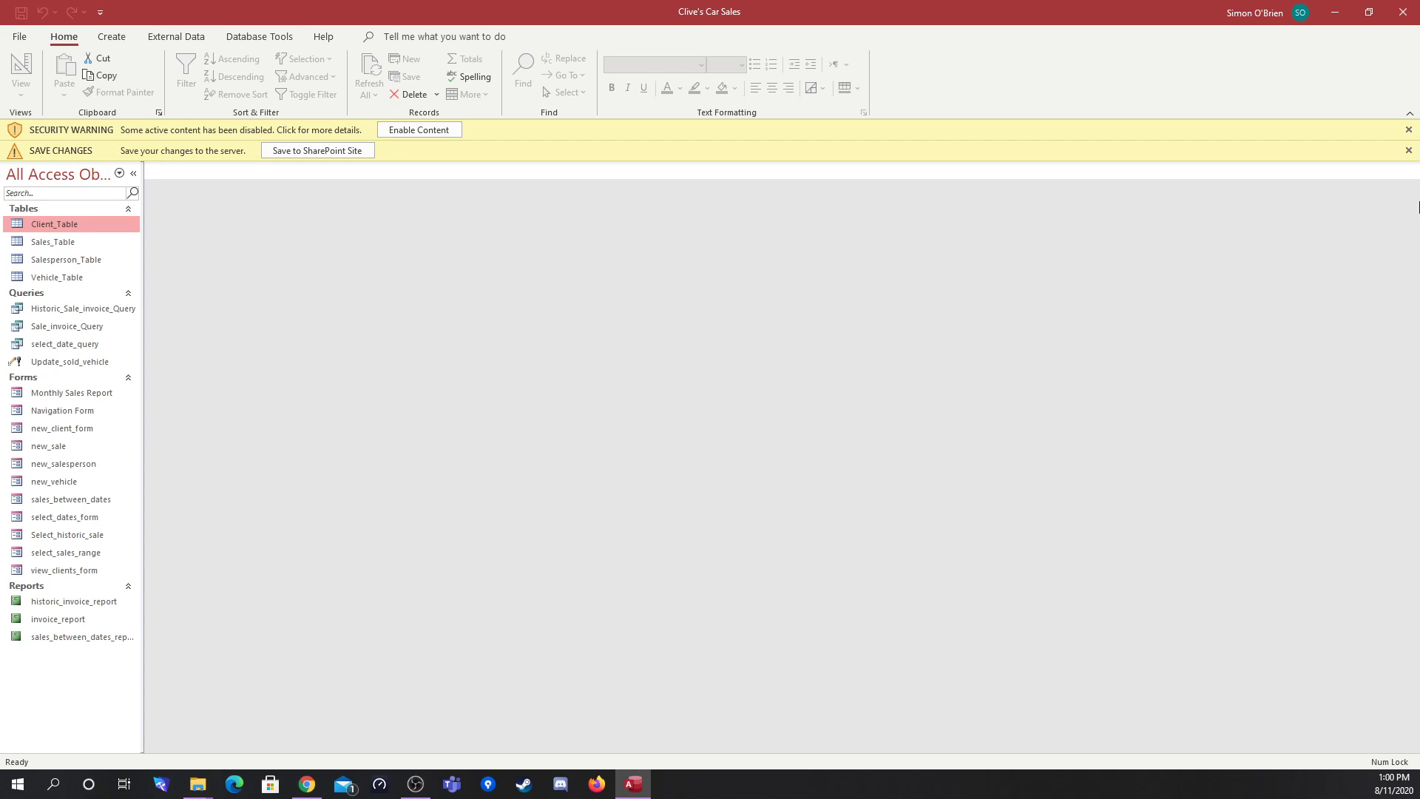
- Enable the database content, dismiss the SAVE CHANGES bar, and go to the File backstage
click(455, 130)
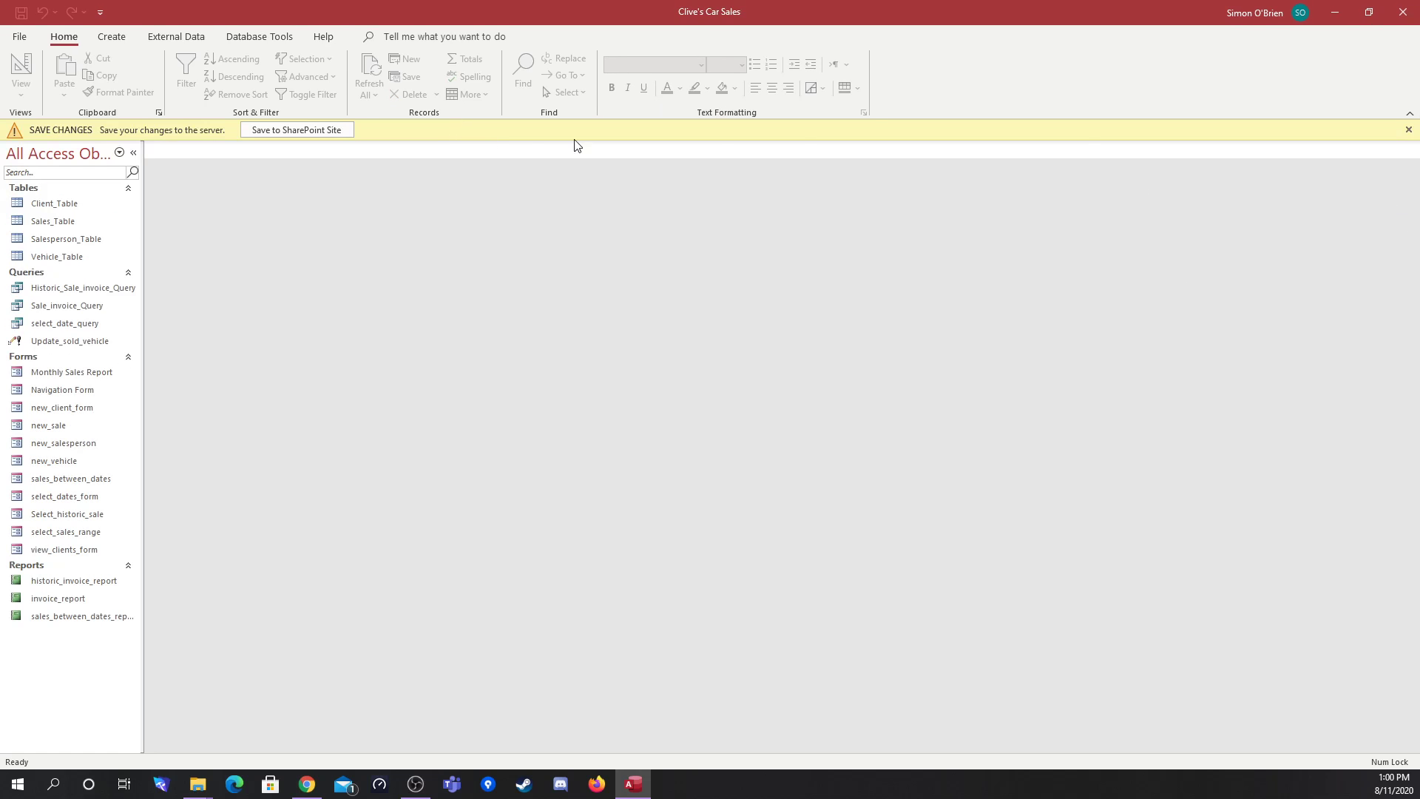
click(1408, 130)
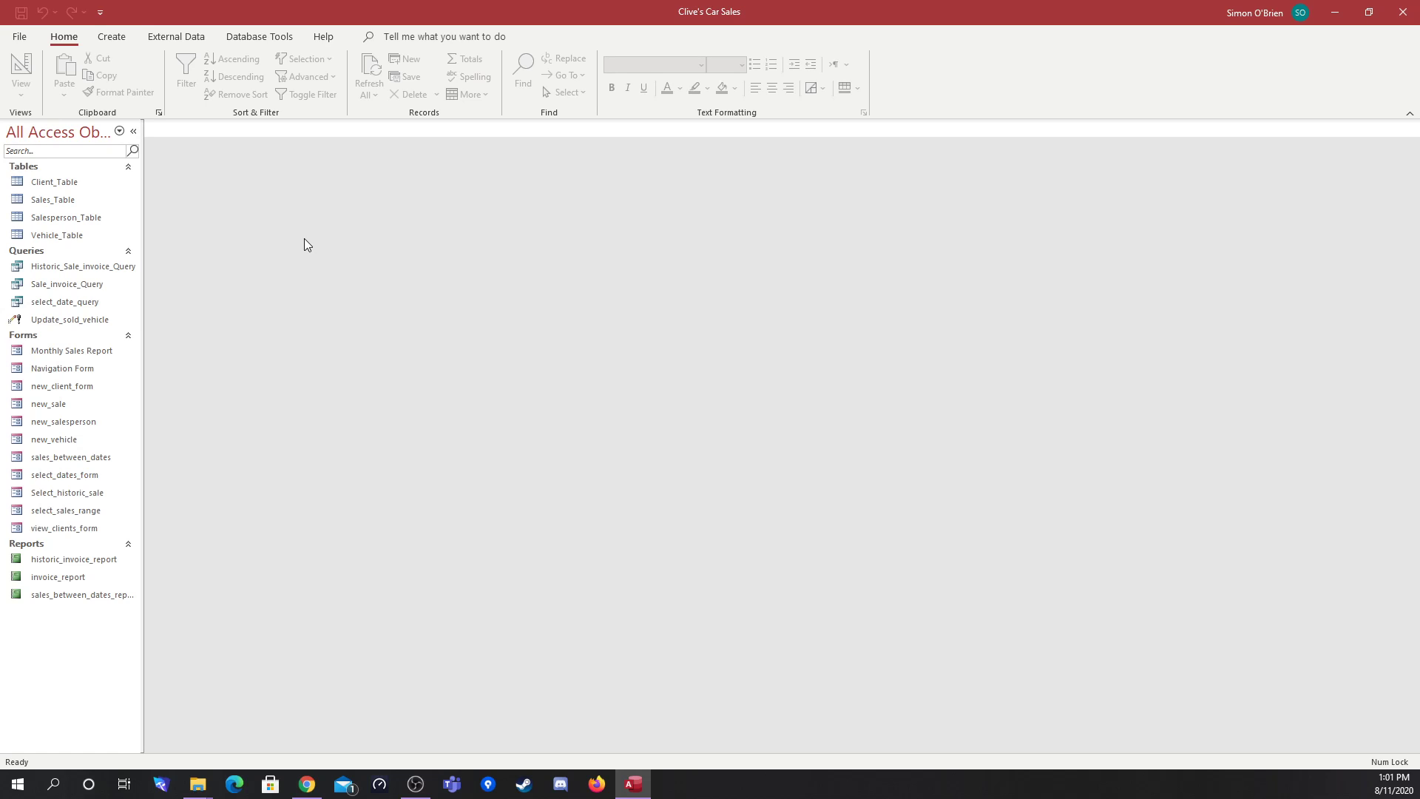
click(21, 38)
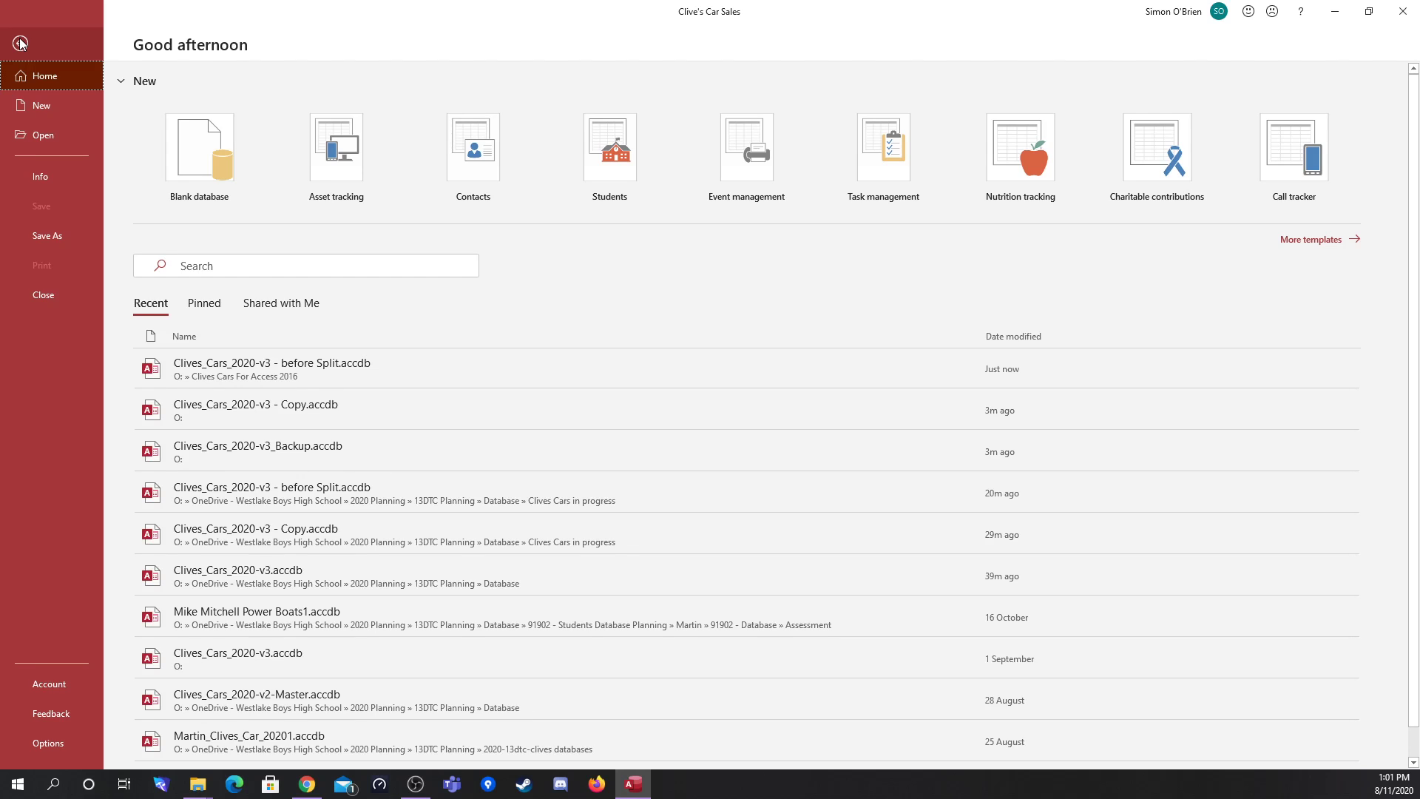
- Set Navigation Form as the startup Display Form and accept the reopen-required notice
click(46, 743)
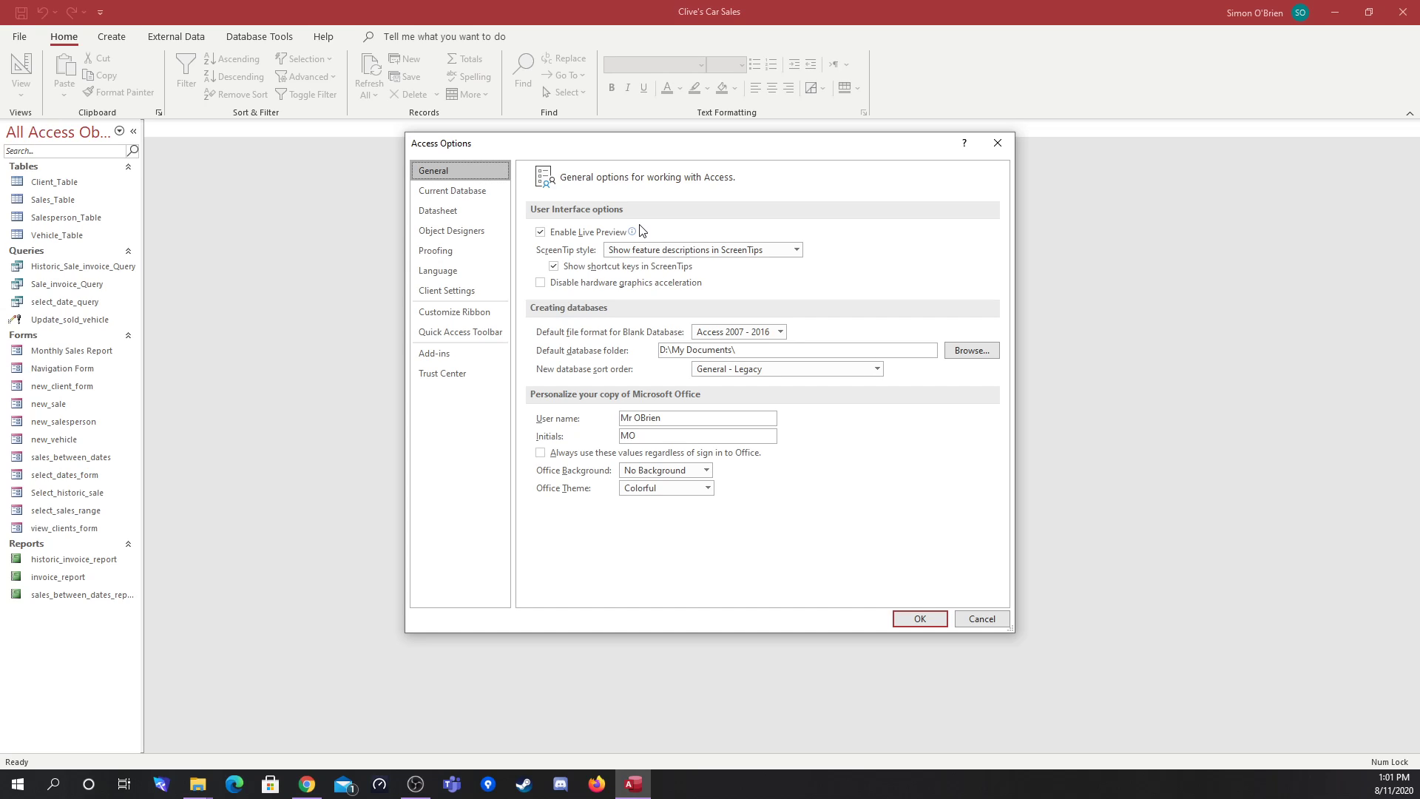
click(468, 192)
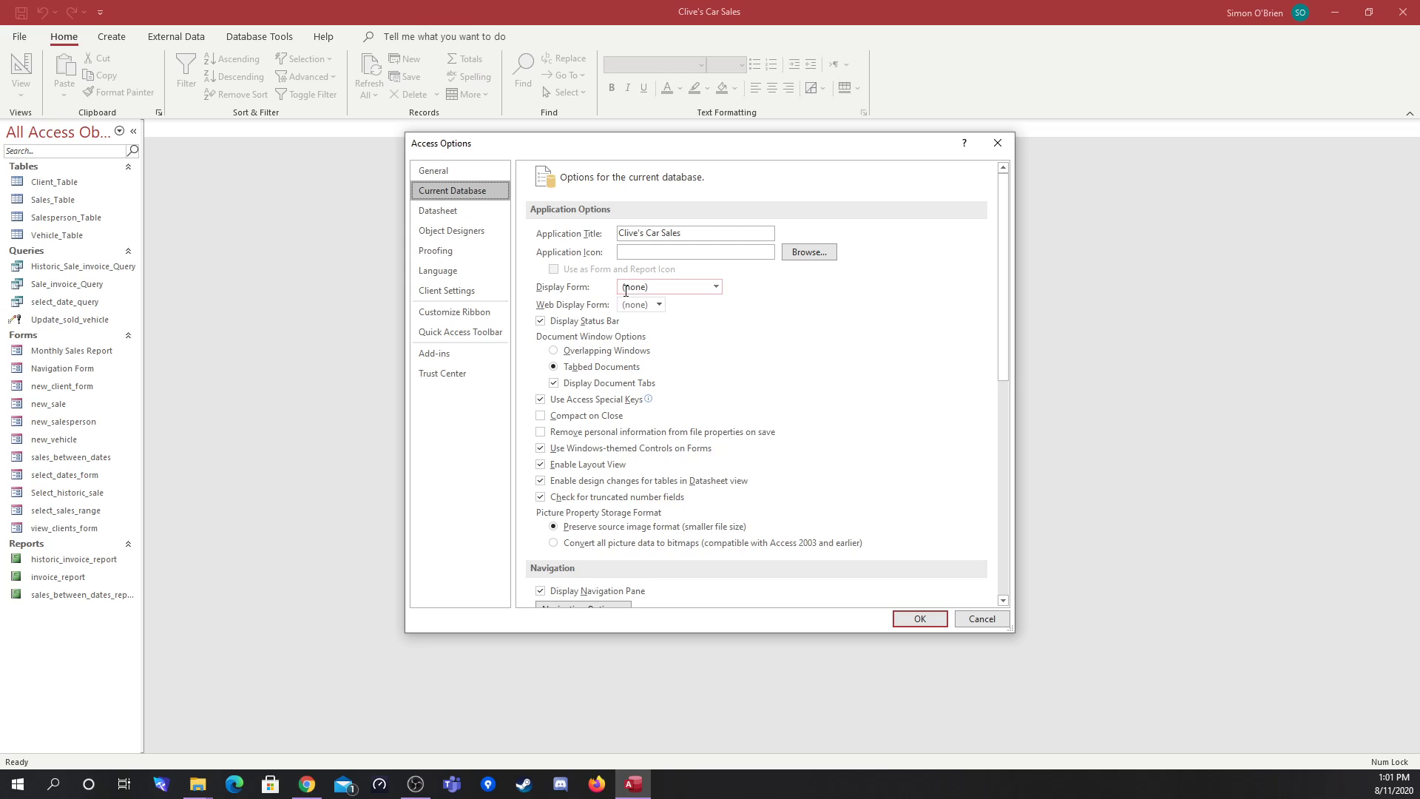
click(716, 287)
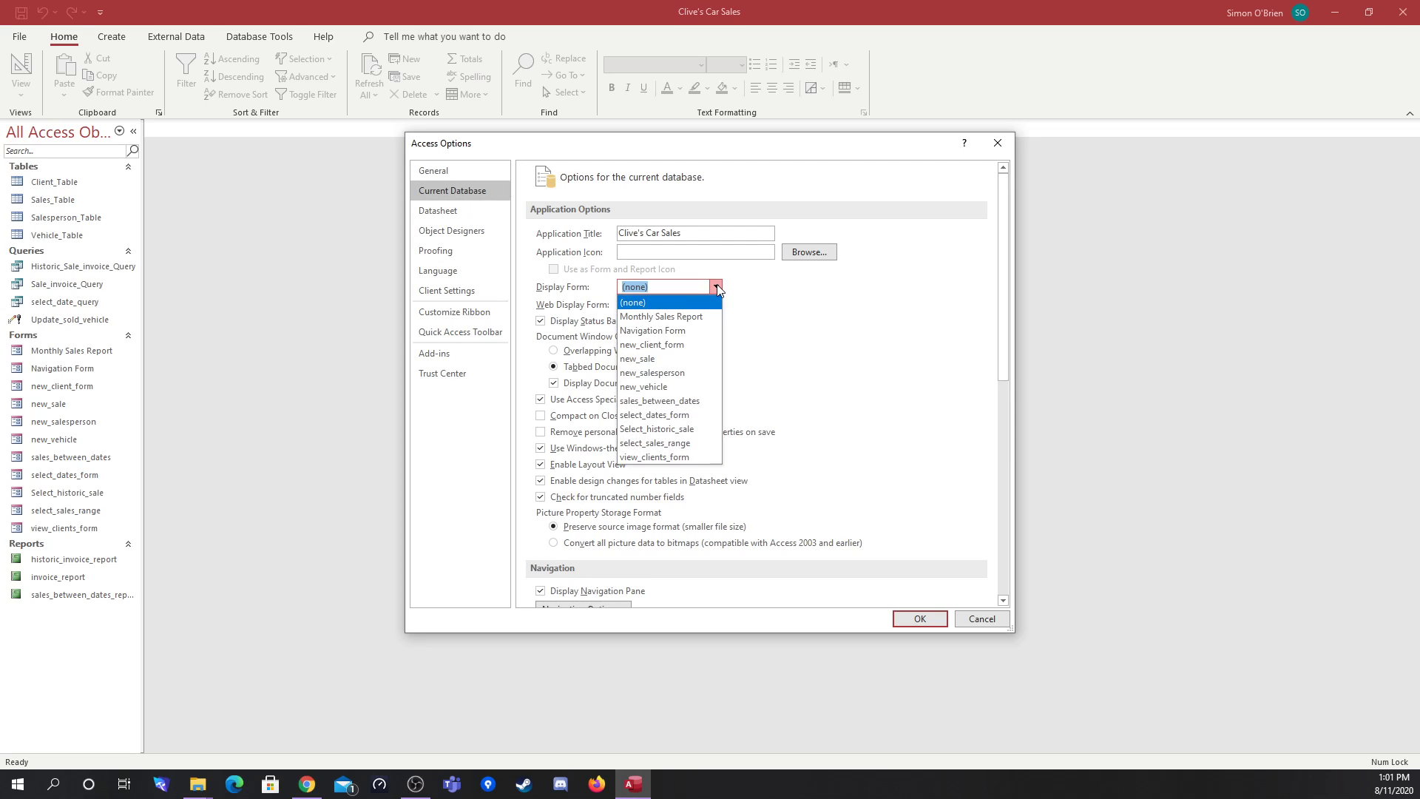
click(683, 333)
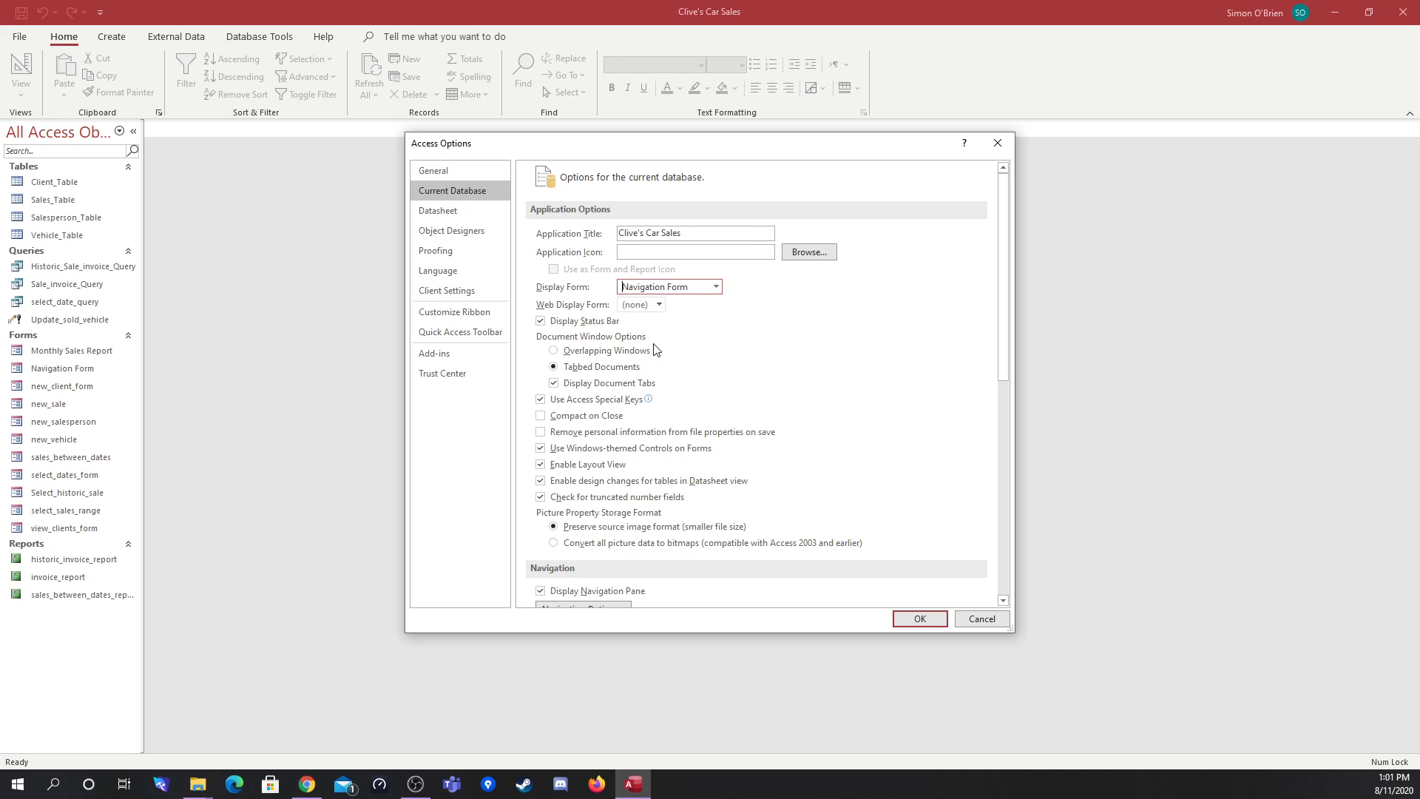
scroll(800, 454, down, 5)
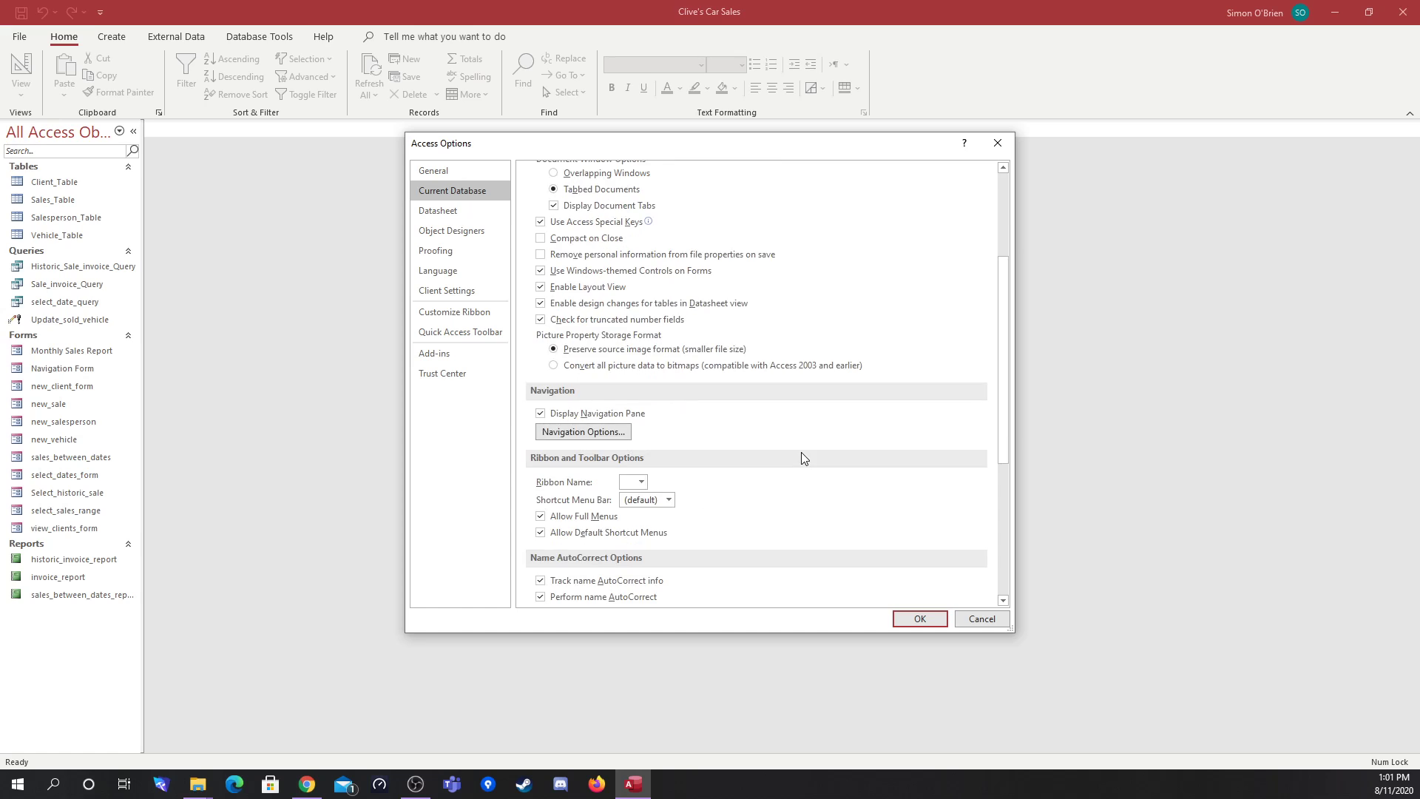
scroll(801, 451, down, 3)
click(920, 618)
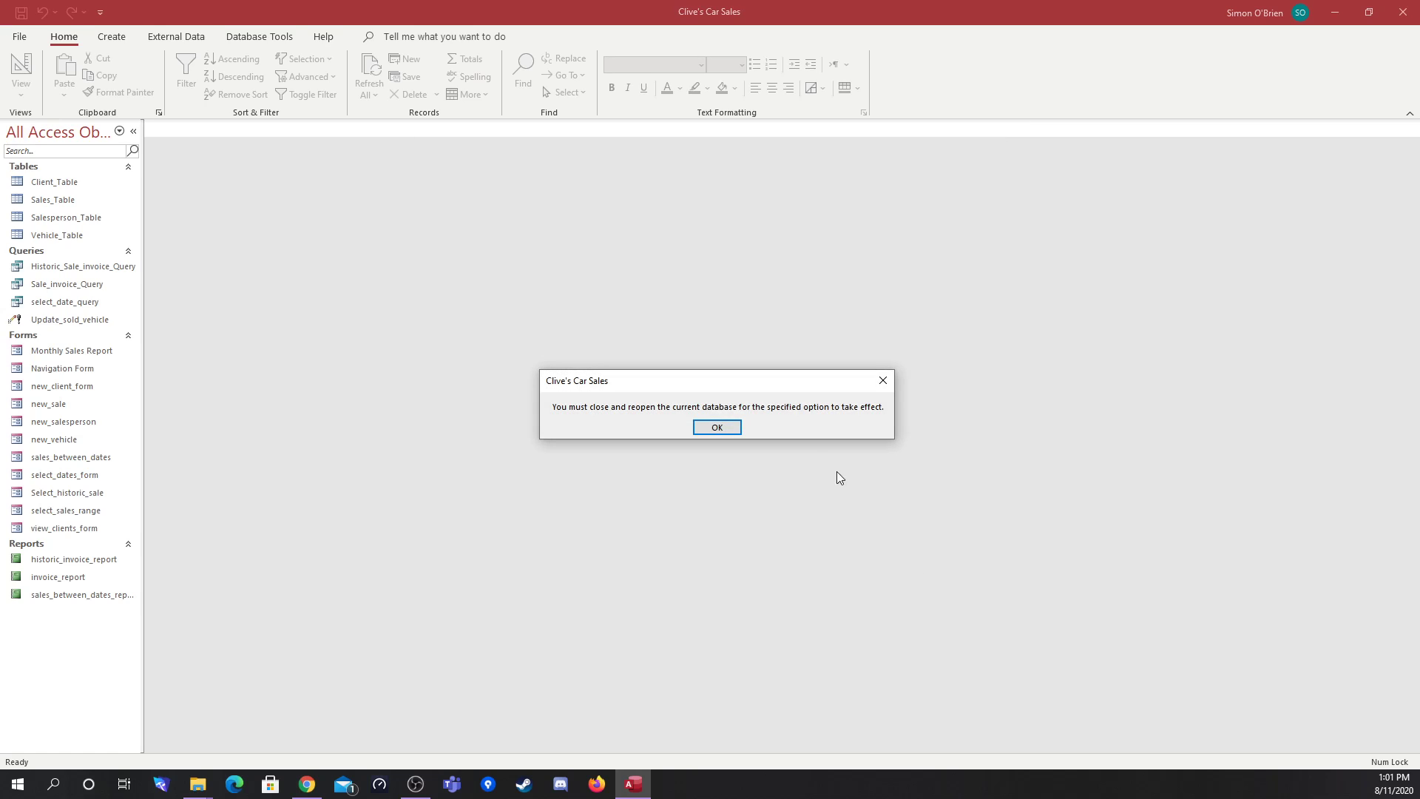
click(717, 429)
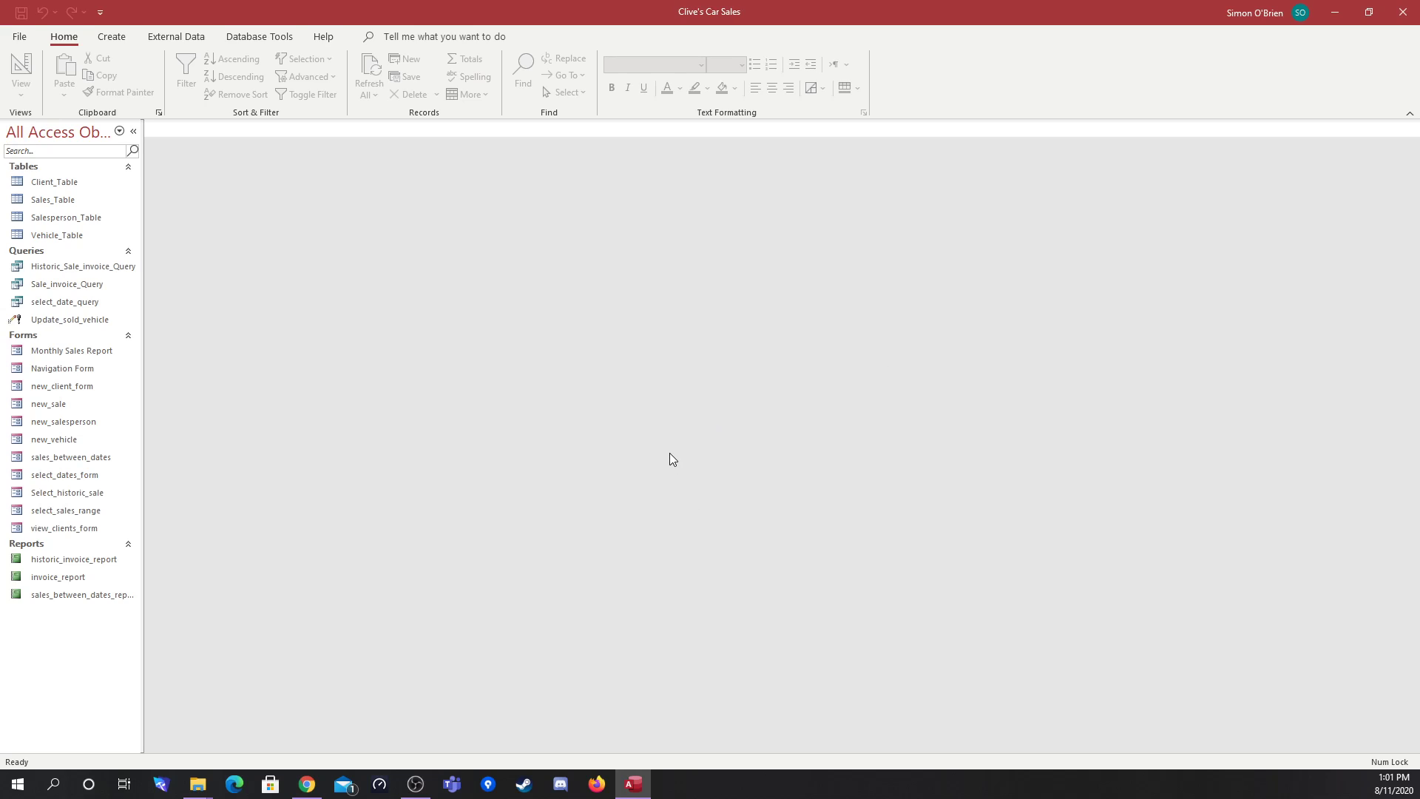
- Show the Info page for Clives_Cars_2020-v3 - before Split from the File backstage
click(18, 39)
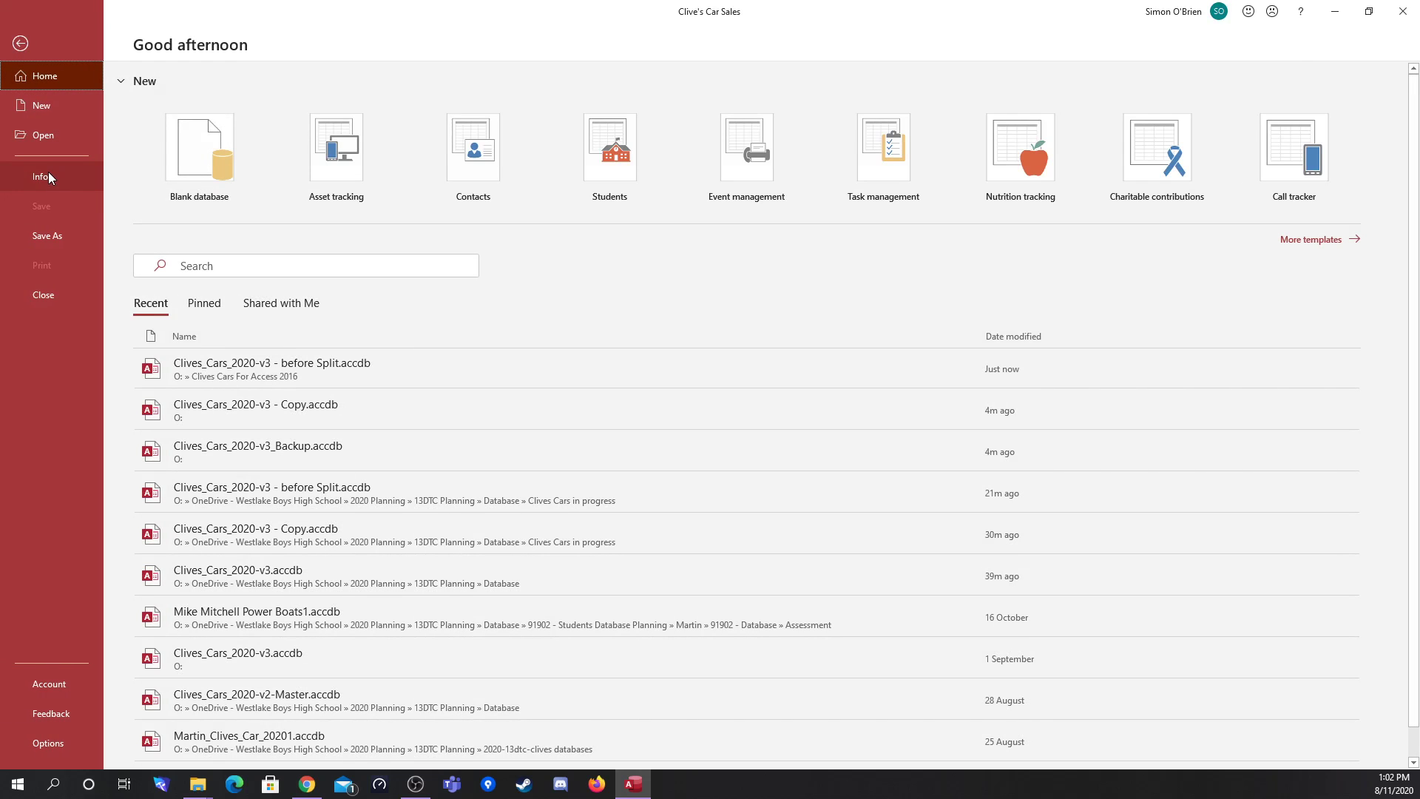
click(48, 176)
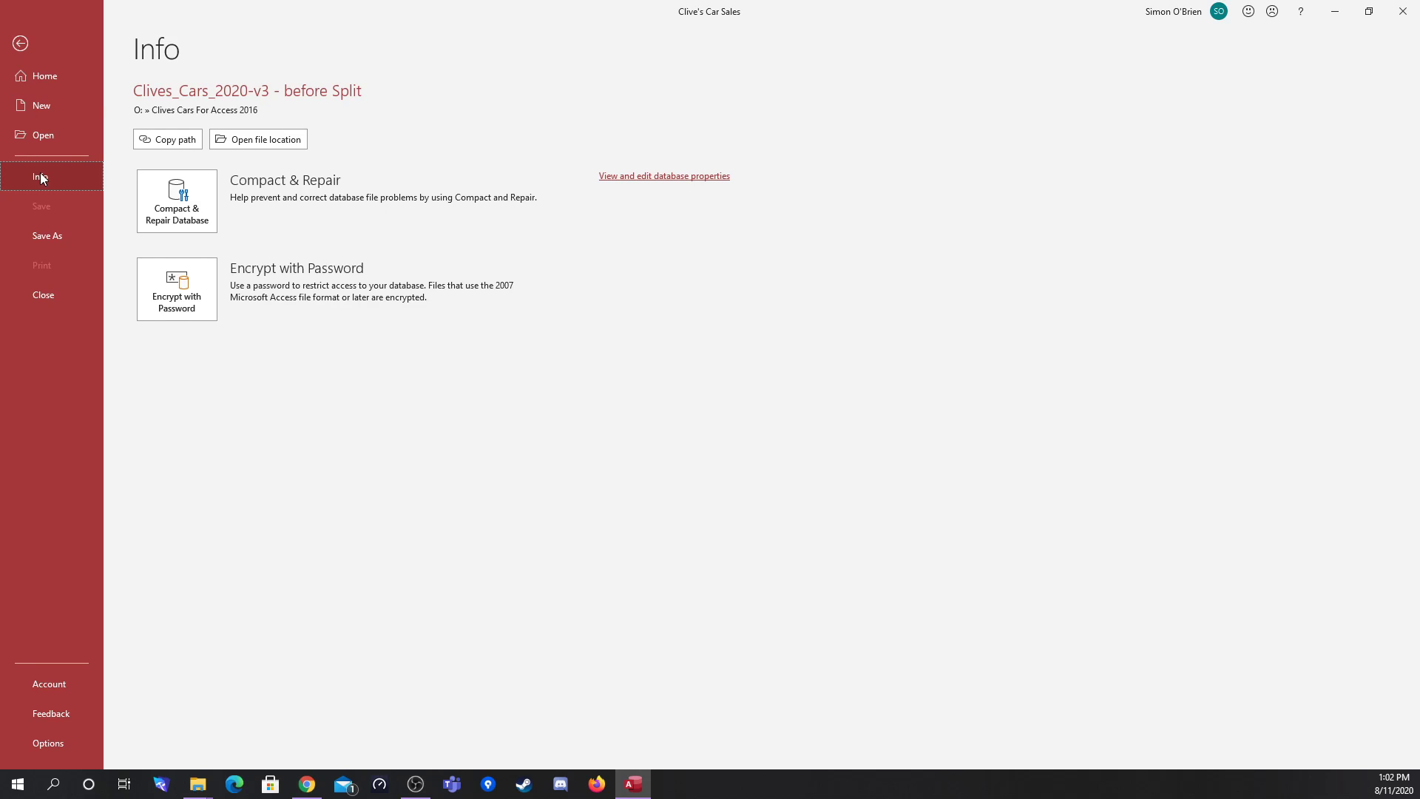
click(20, 43)
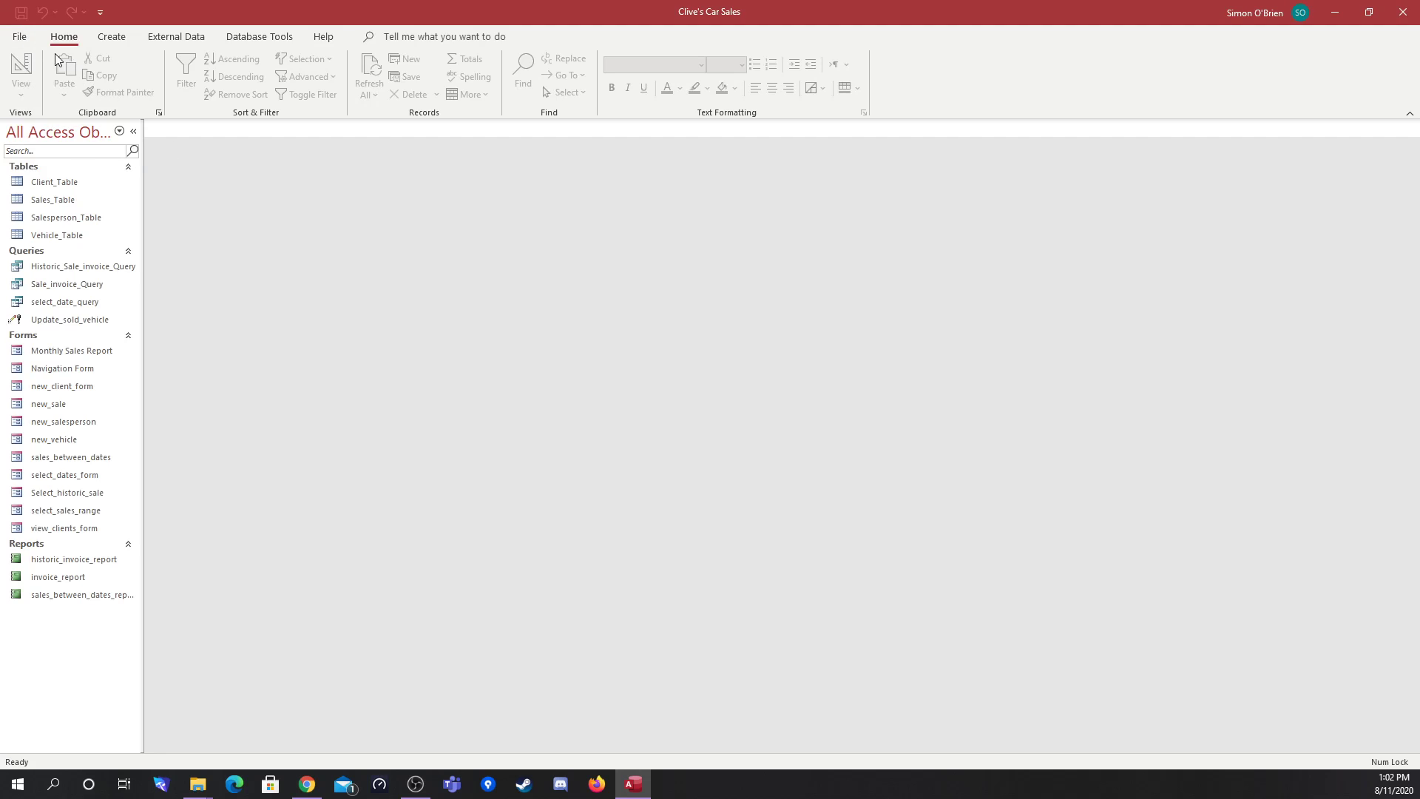
click(17, 37)
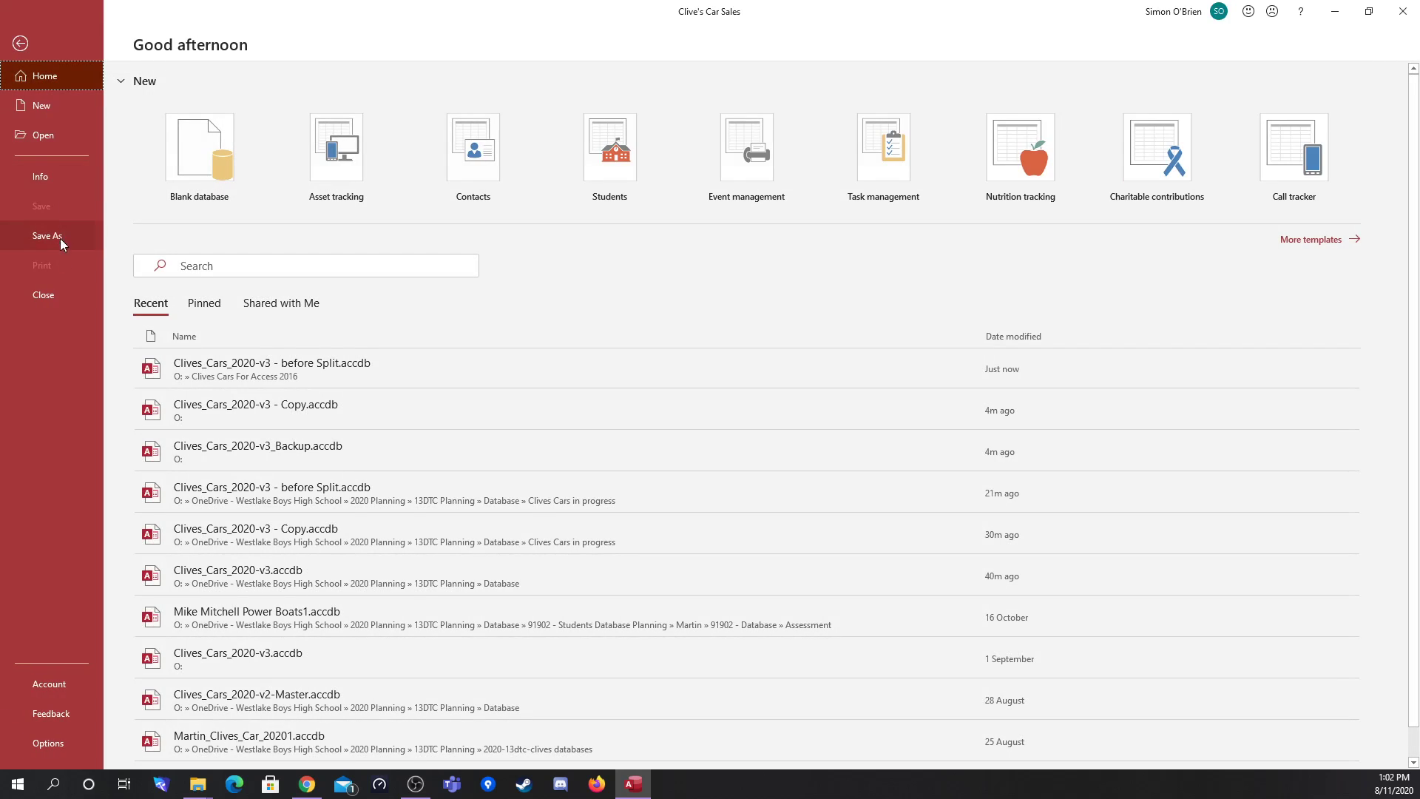
click(43, 173)
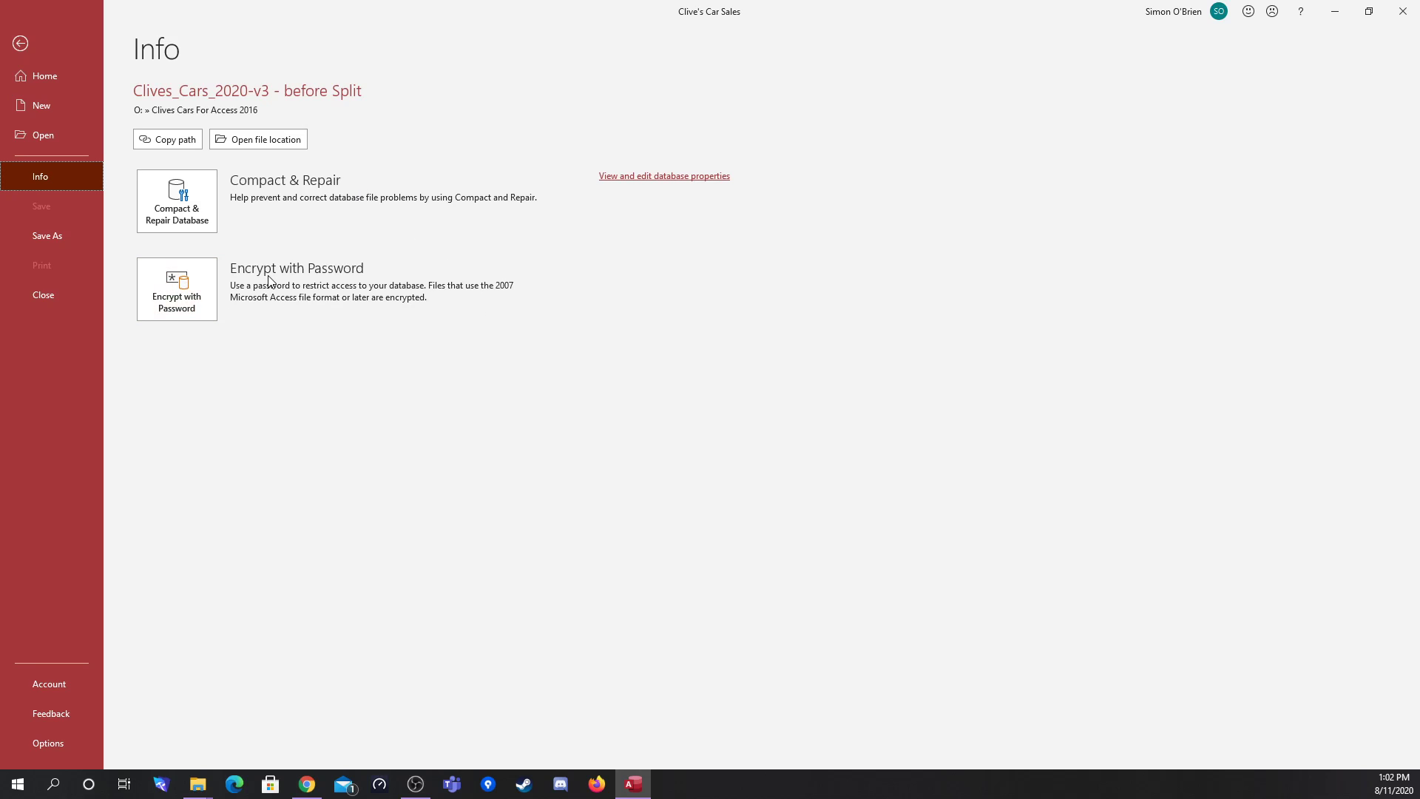
- Encrypt the database with a password, verifying it, and accept the row-level-locking warning
click(178, 288)
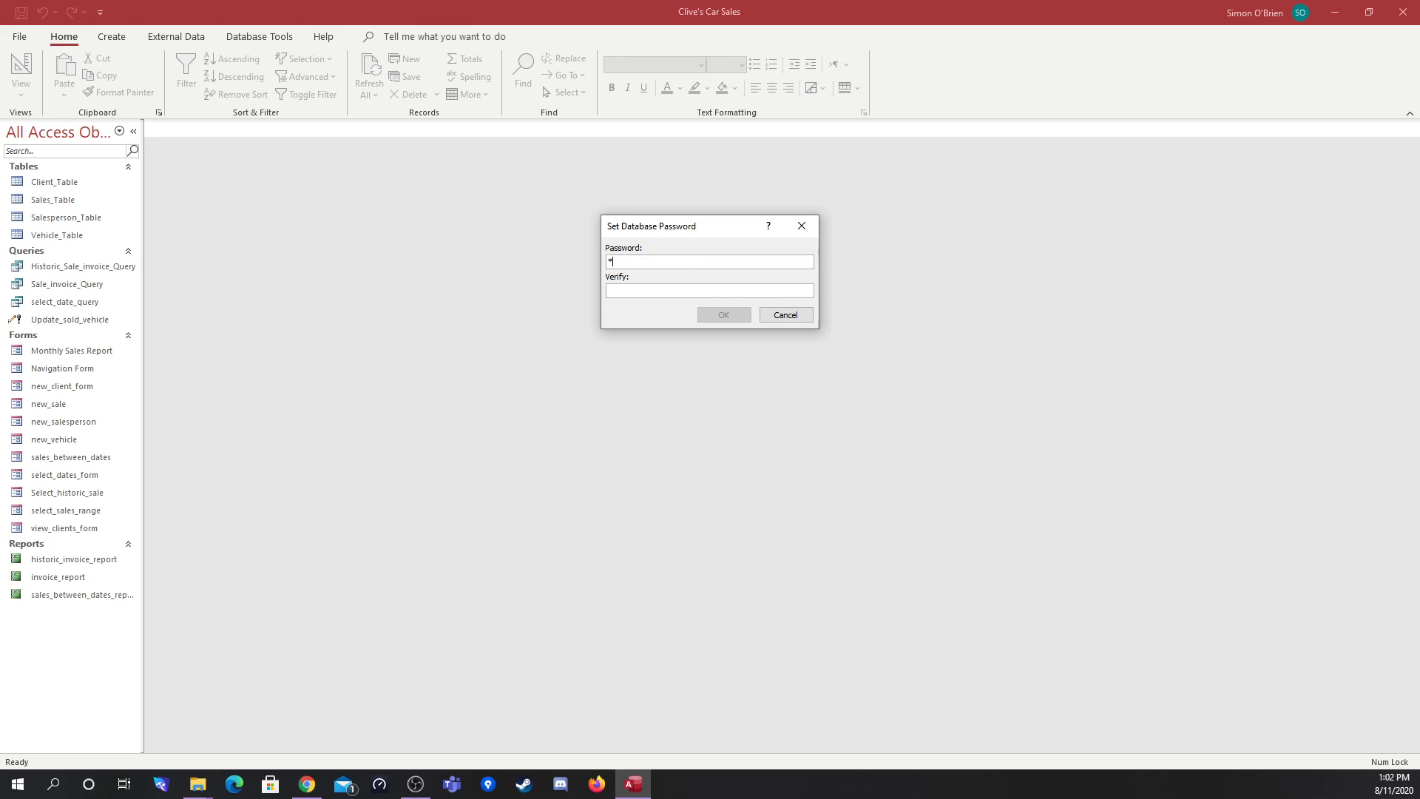
text(***)
click(688, 293)
text(*)
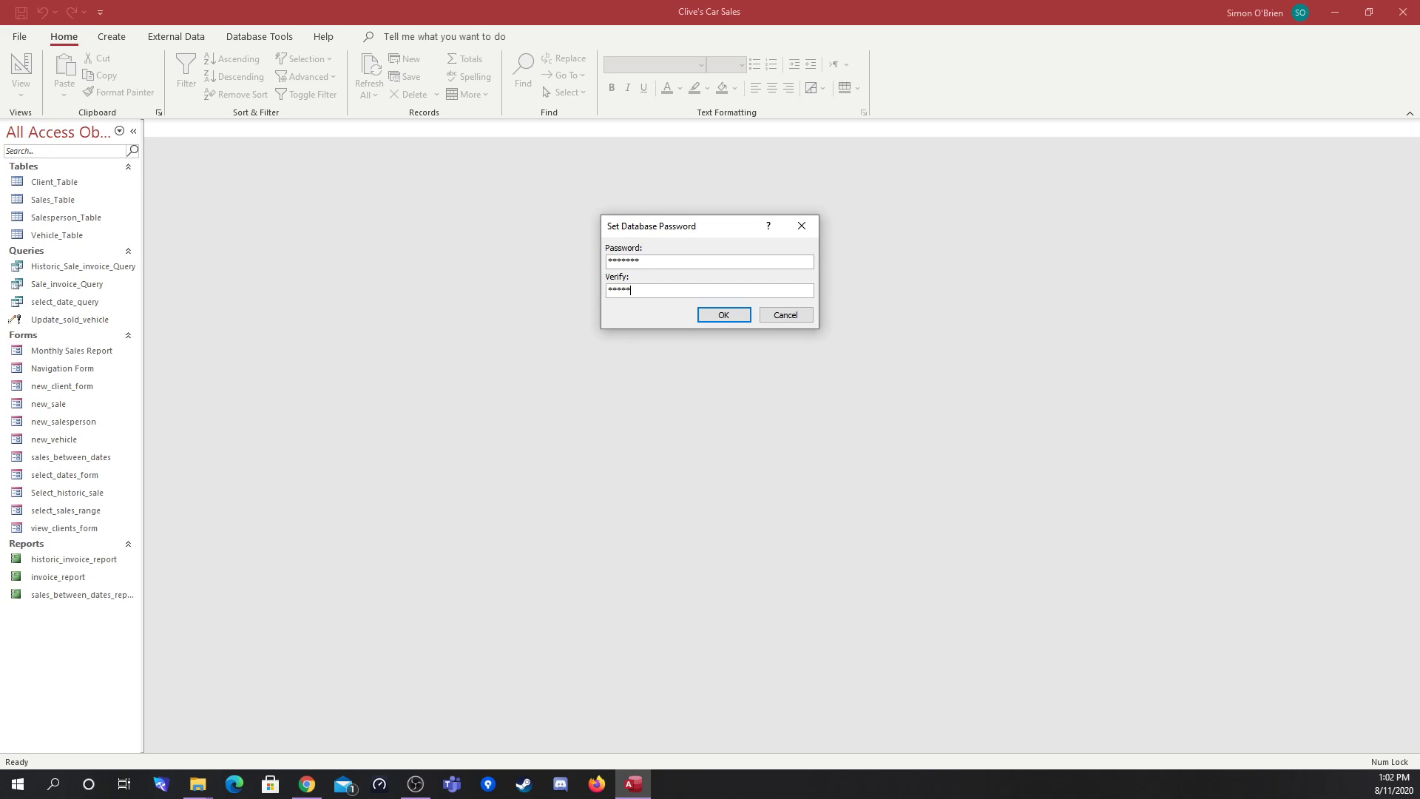
click(712, 312)
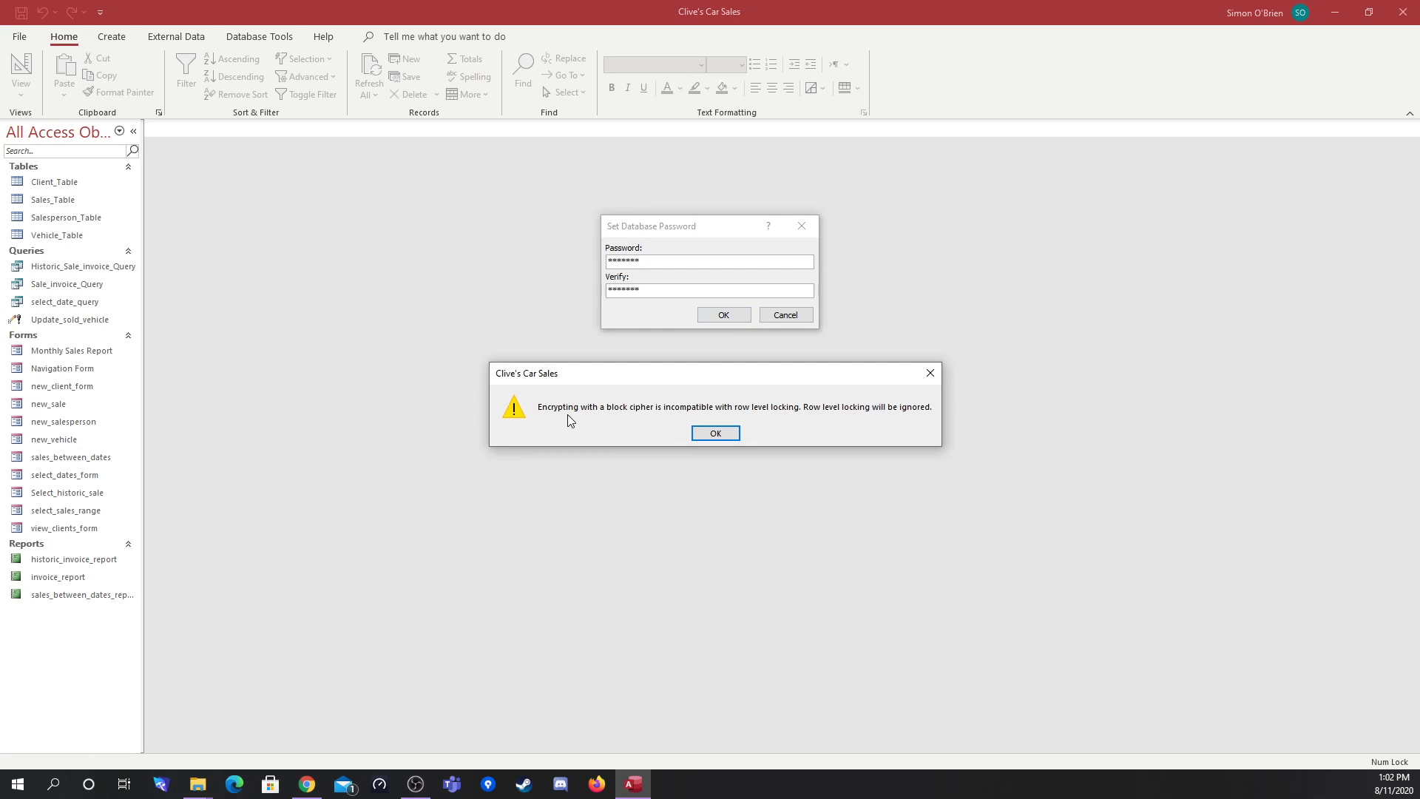
click(729, 434)
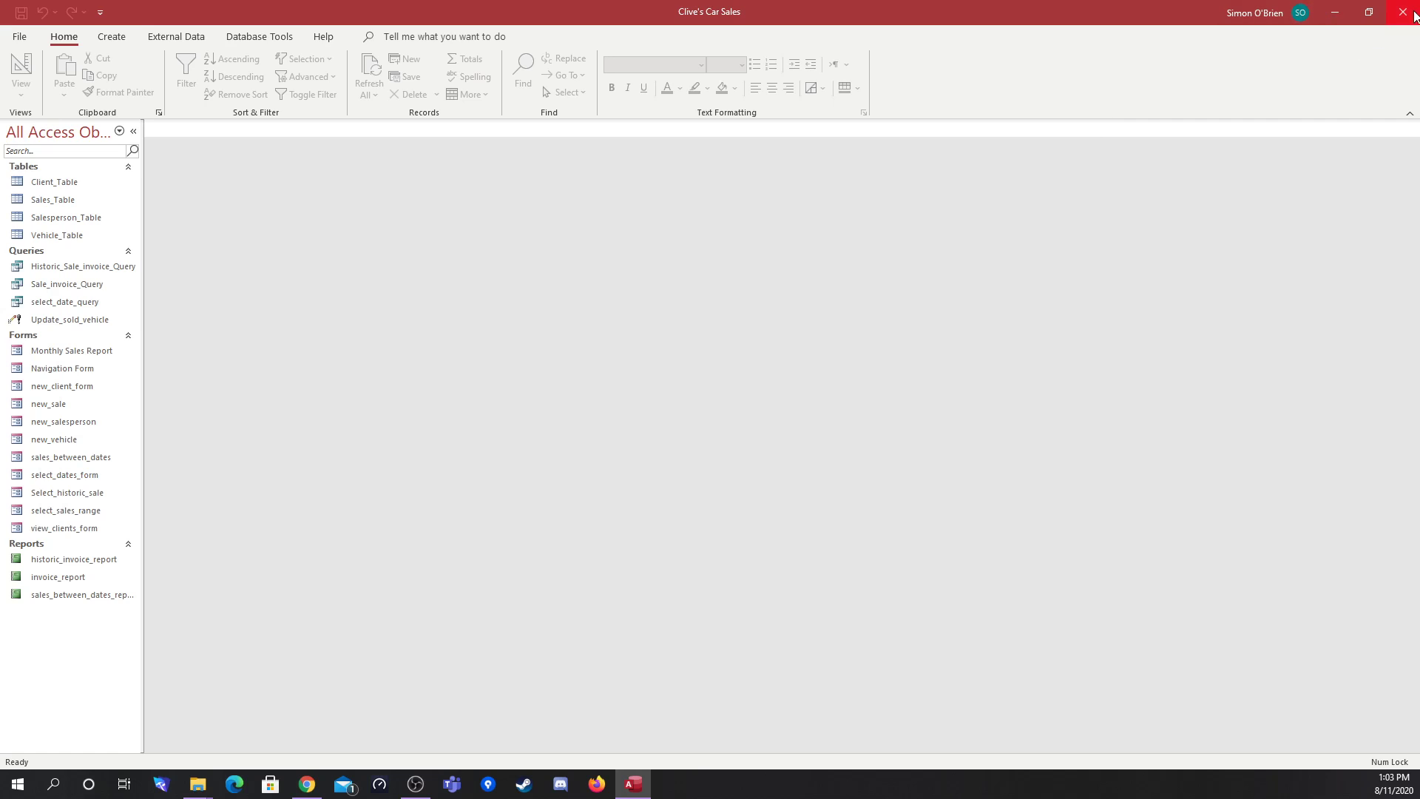
- Close the database and reopen Clives_Cars_2020-v3 - before Split.accdb by entering its password
click(20, 37)
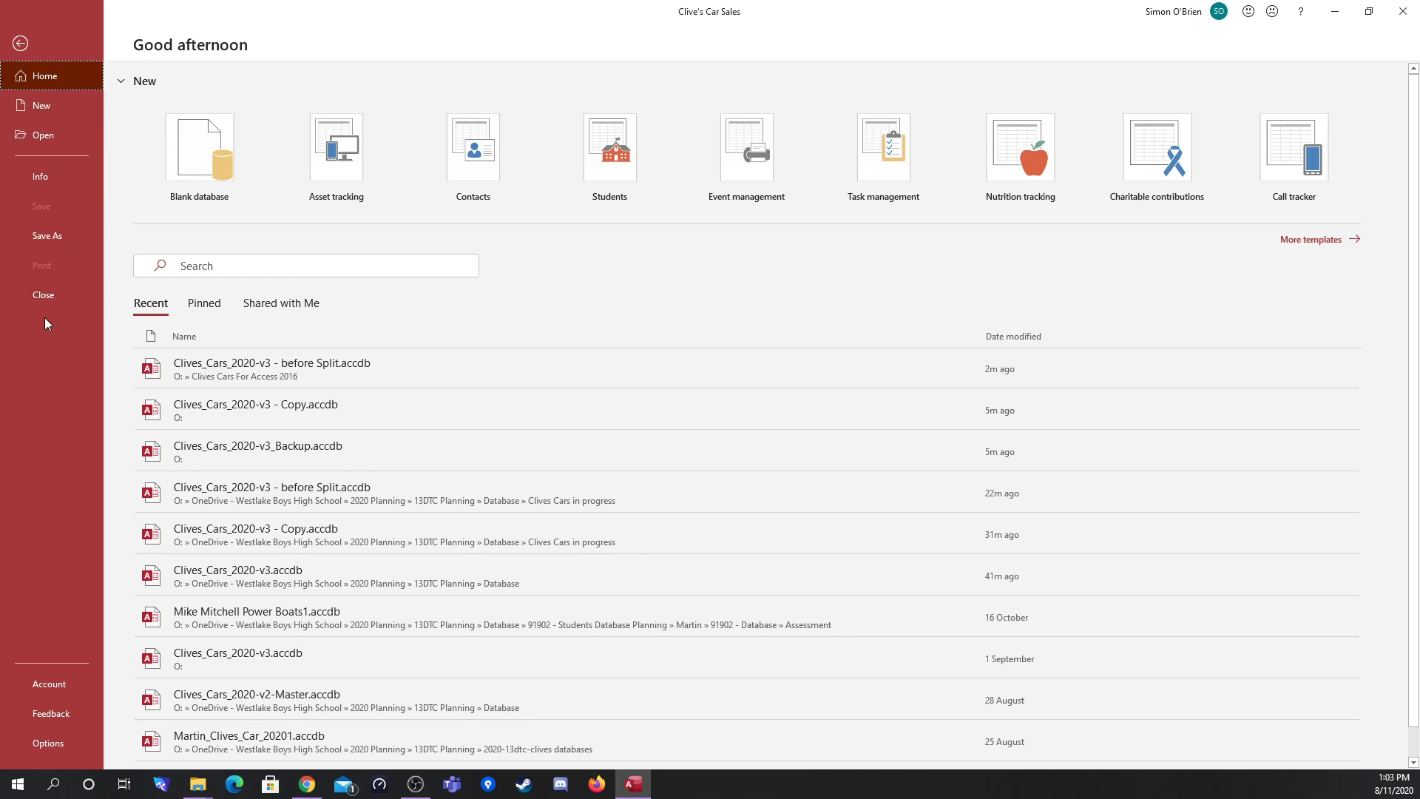
click(44, 294)
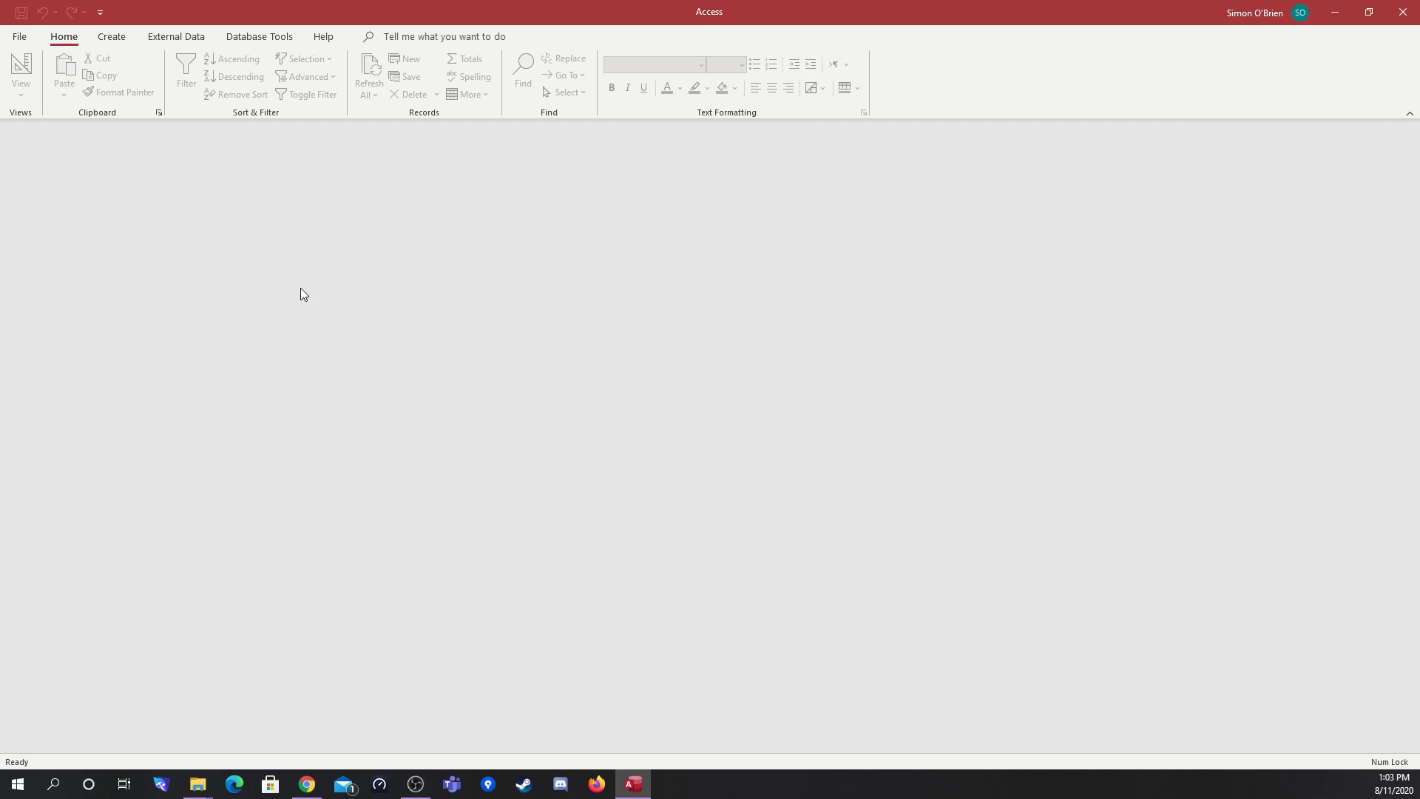
click(19, 37)
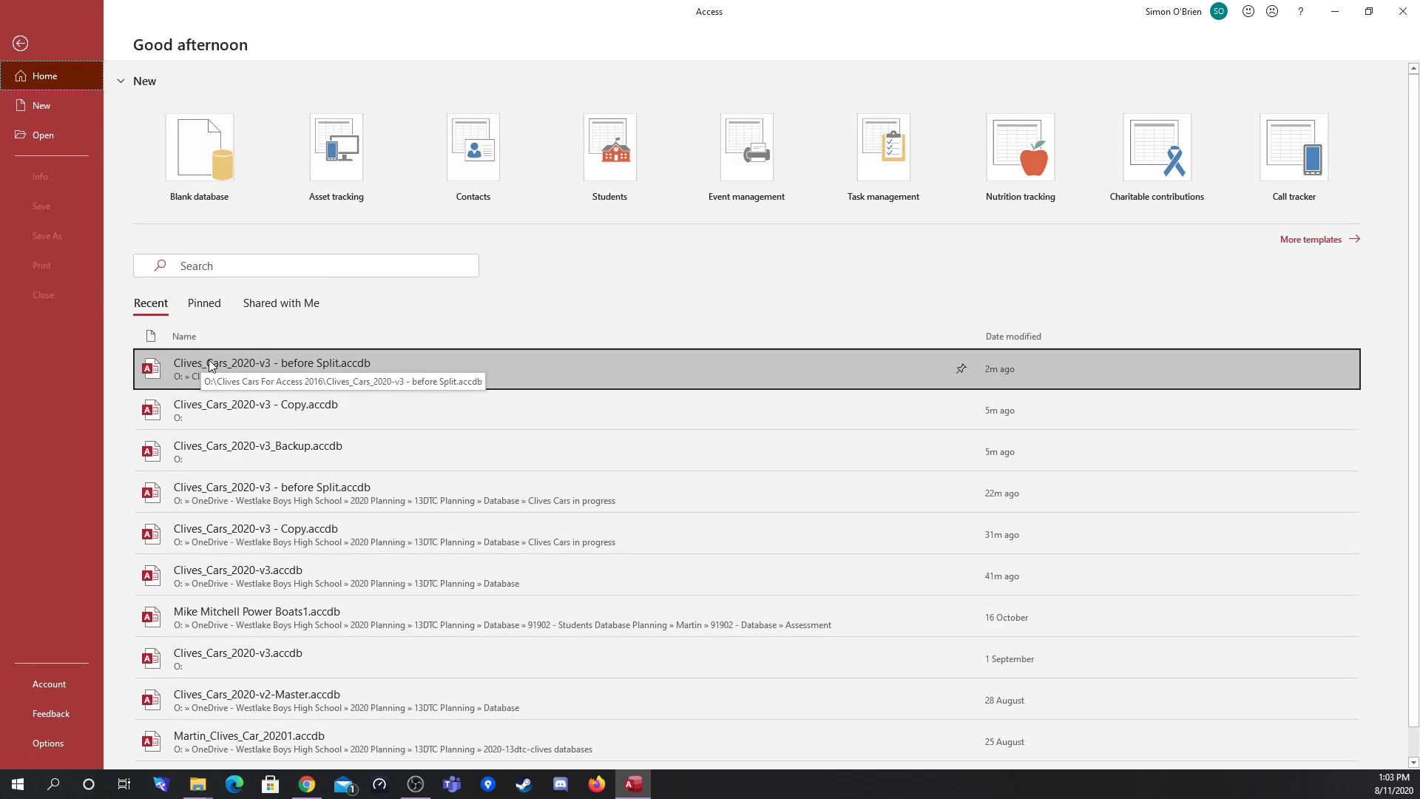
click(388, 365)
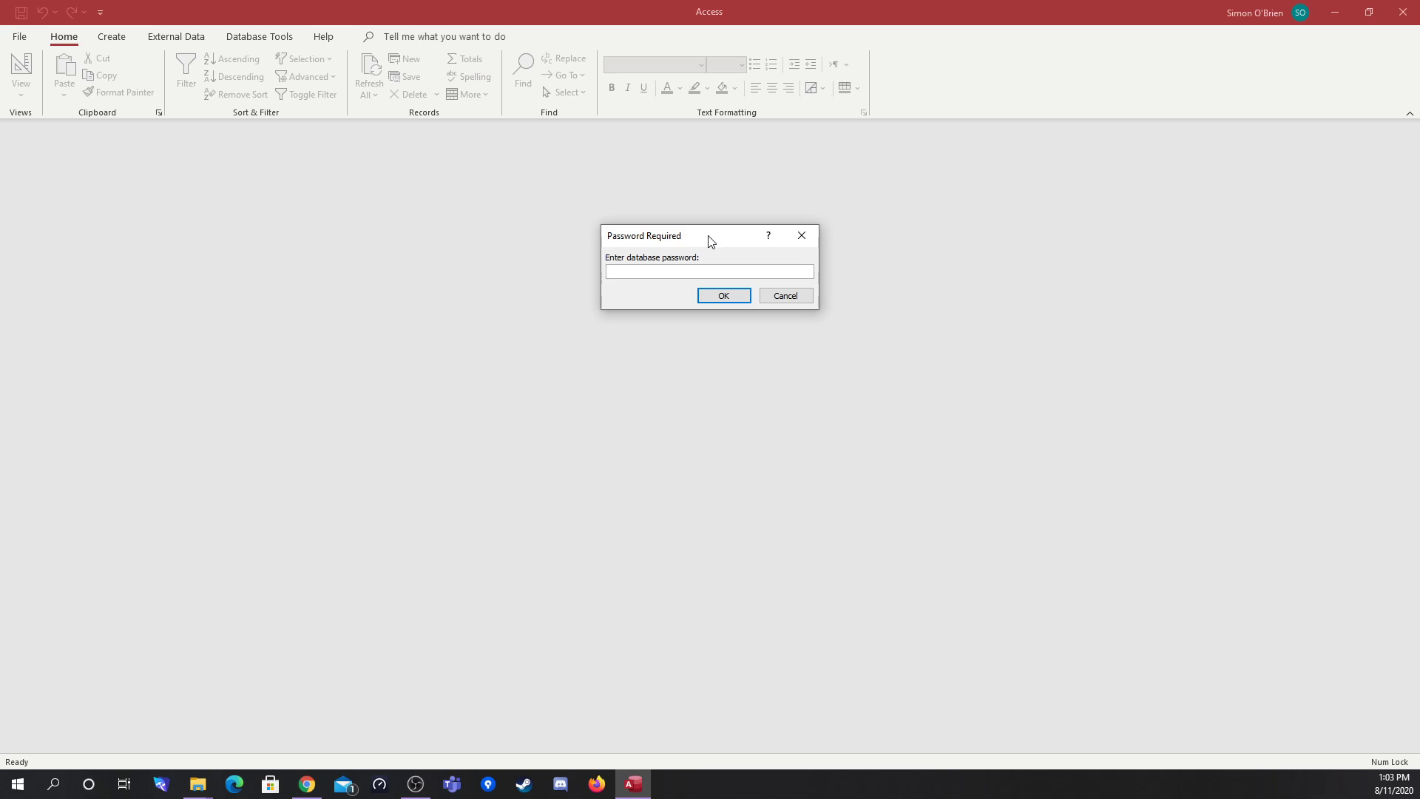
text(******)
key(Return)
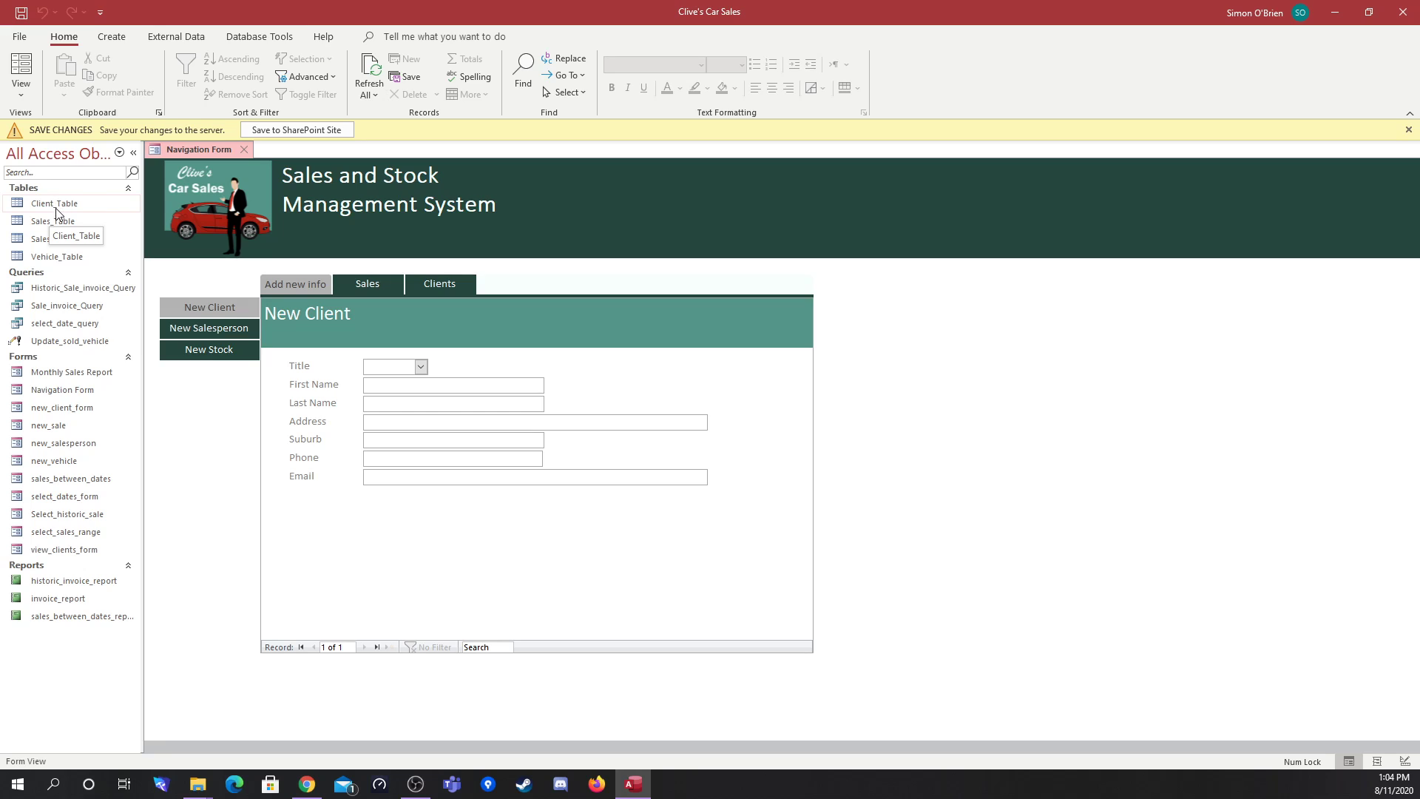
- Close the yellow SAVE CHANGES bar above the New Client entry form
click(1407, 130)
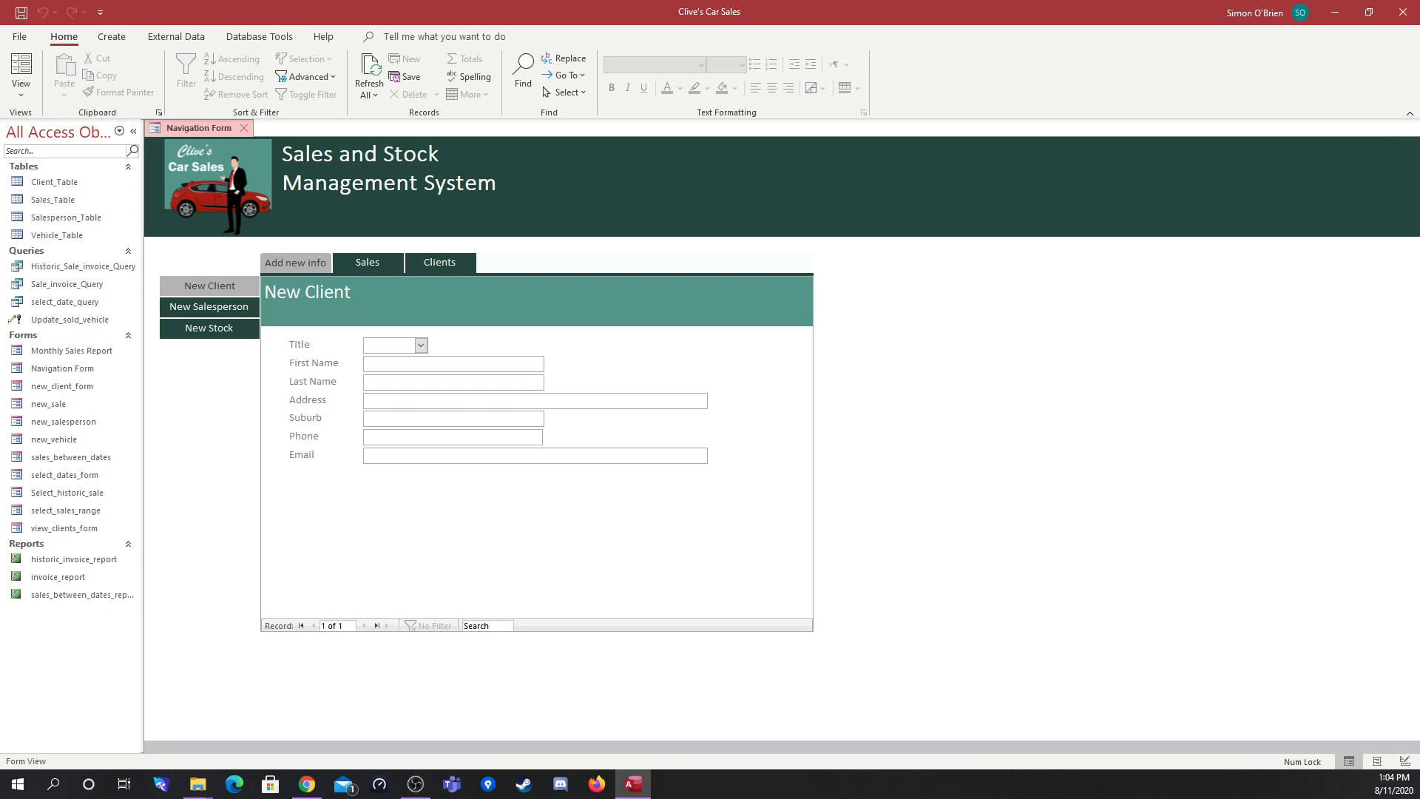